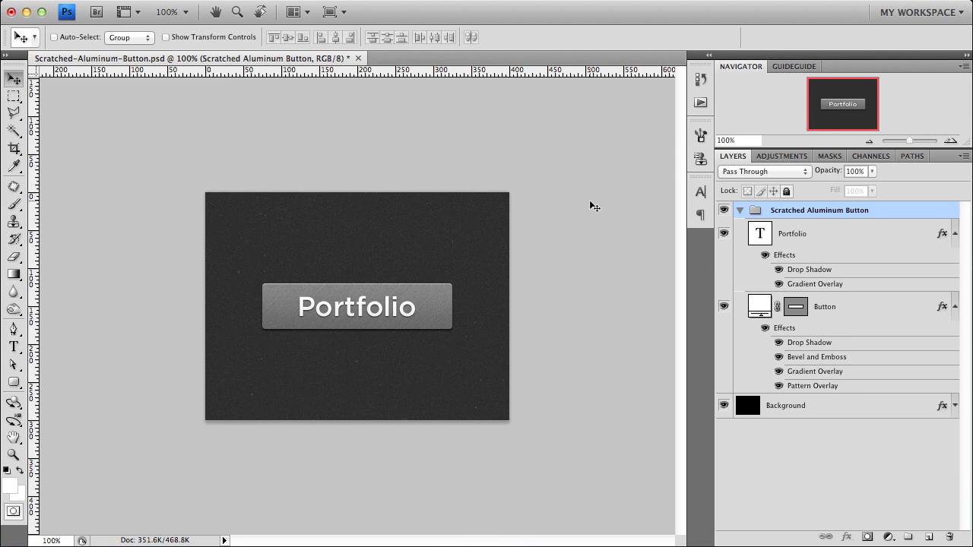
Step: Create a 400×300 px document, convert its Background to Layer 0 and fill it black
key("super+n")
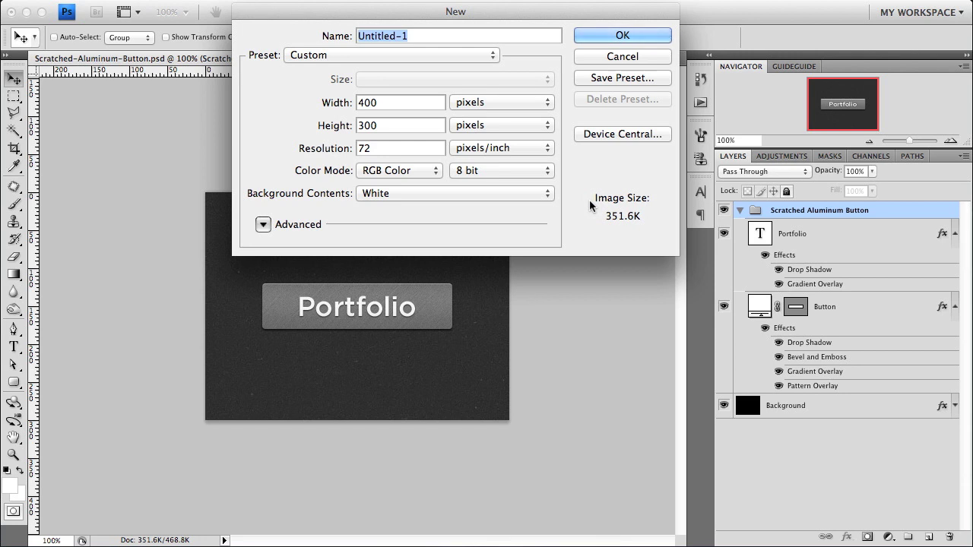
key("Return")
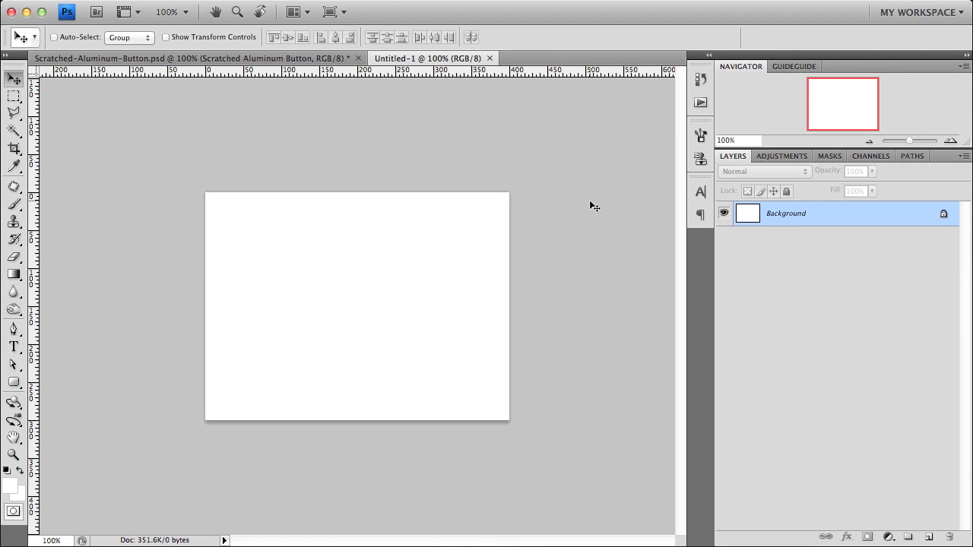
double_click(826, 227)
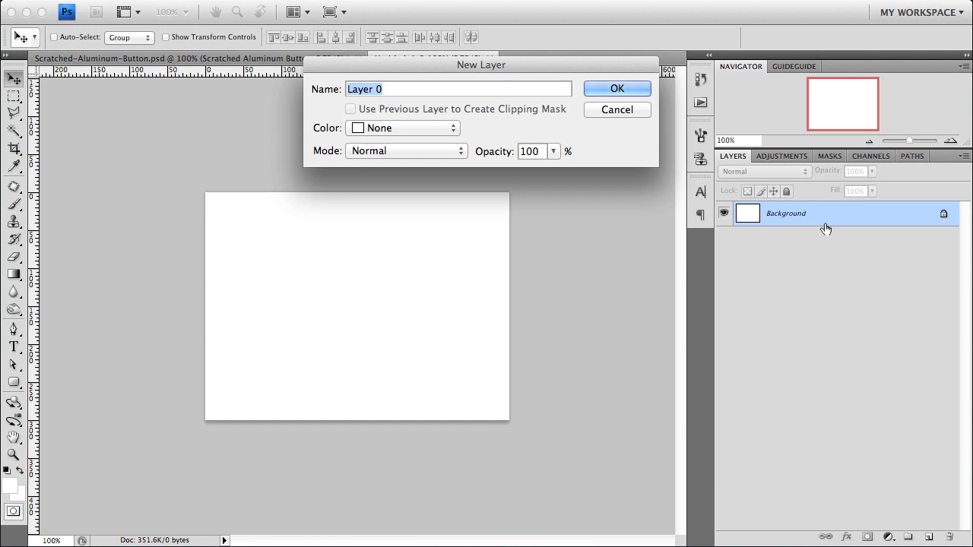
key("Return")
key("d")
key("alt+BackSpace")
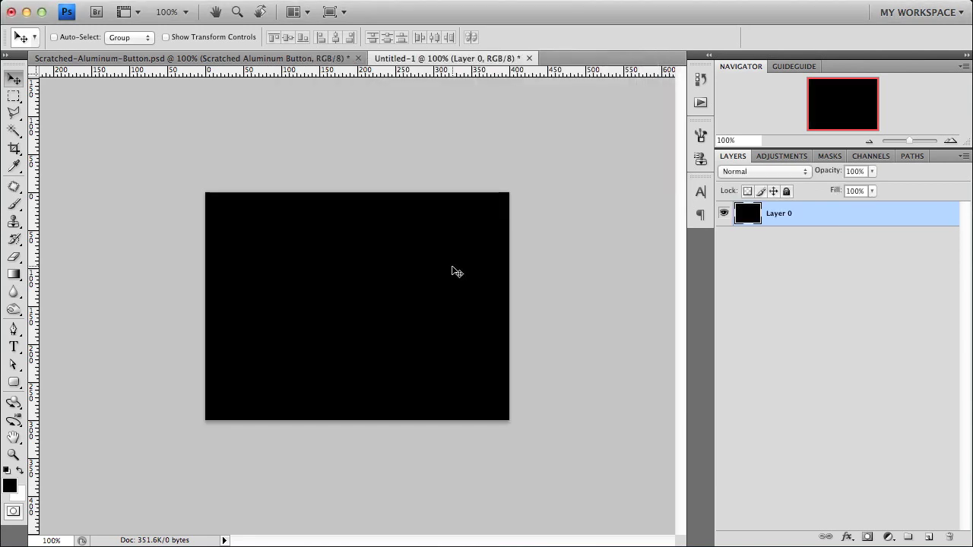
Step: Add a Pattern Overlay using the dark Broken Noise pattern to Layer 0
double_click(811, 227)
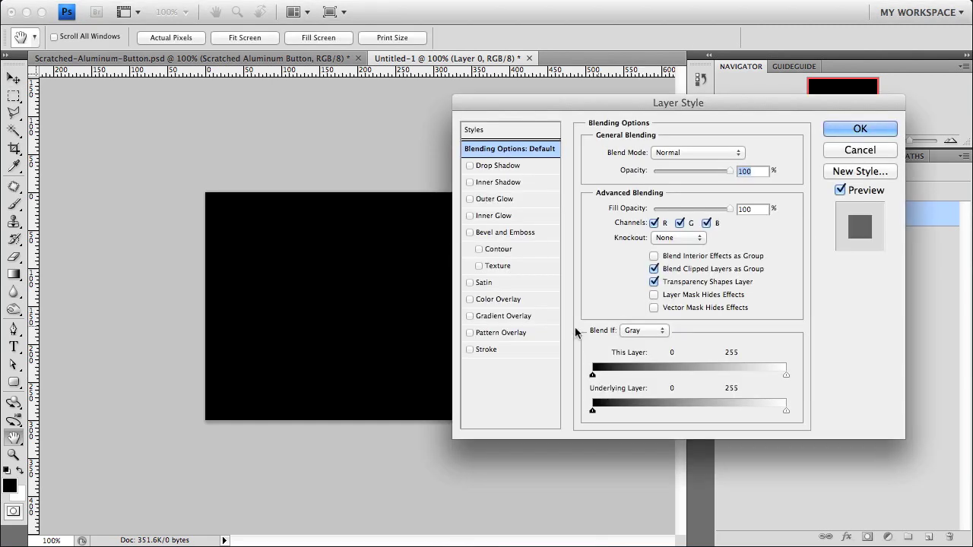
left_click(504, 334)
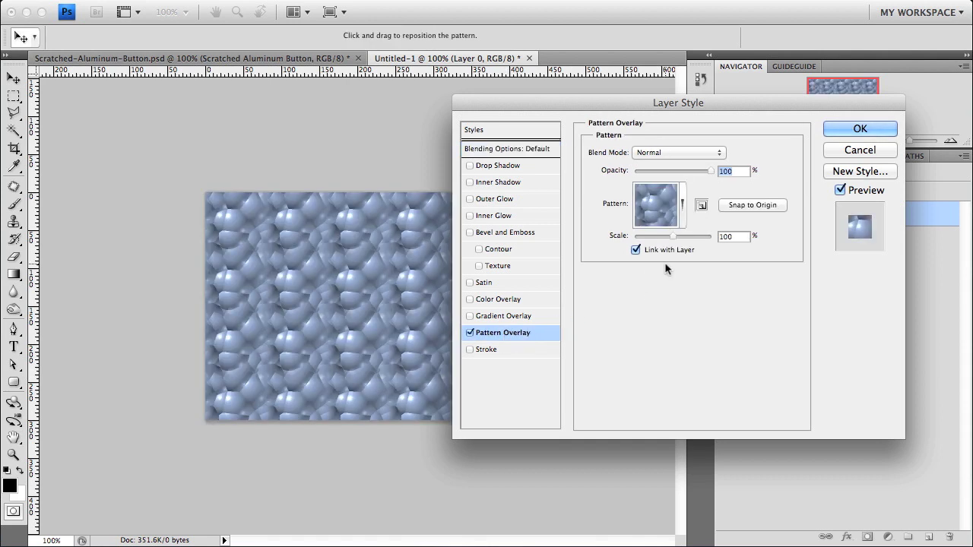
left_click(683, 204)
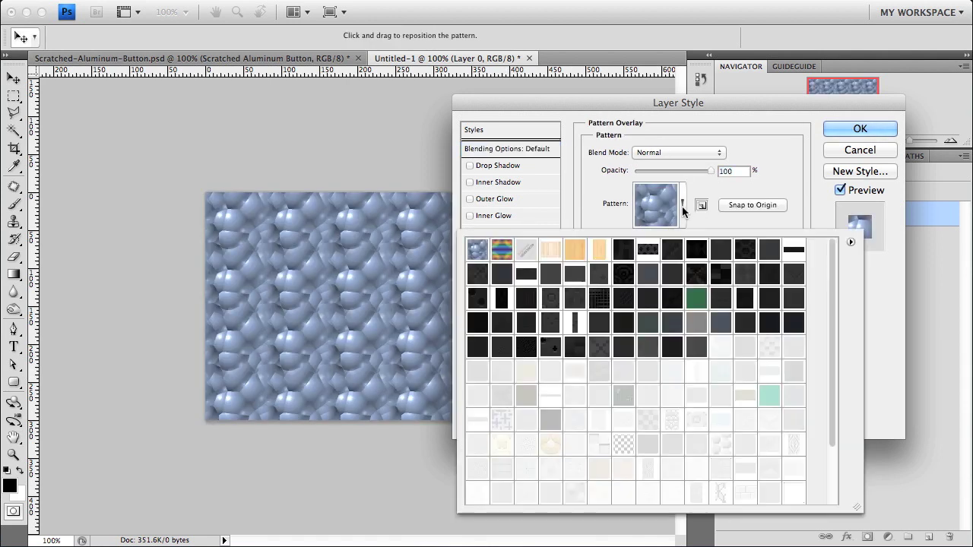
left_click(671, 274)
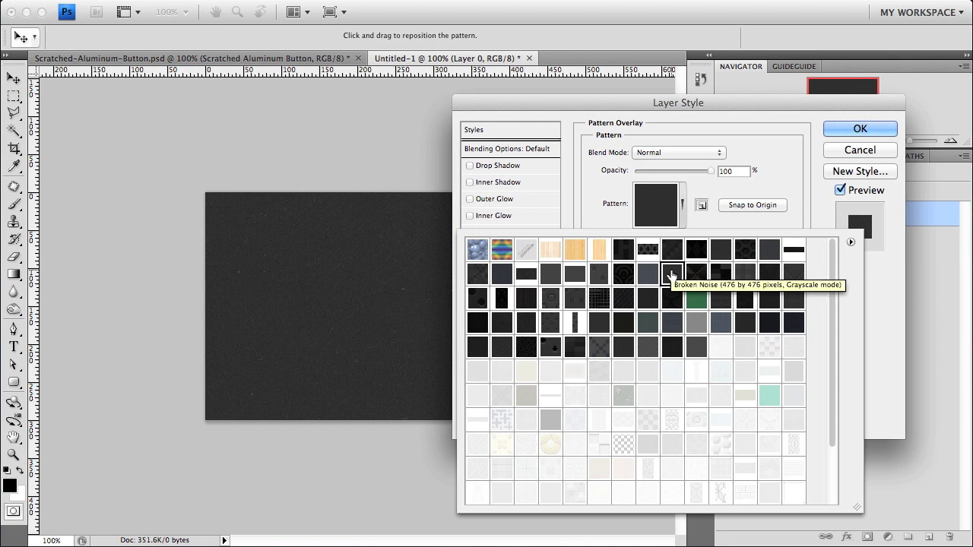
left_click(859, 129)
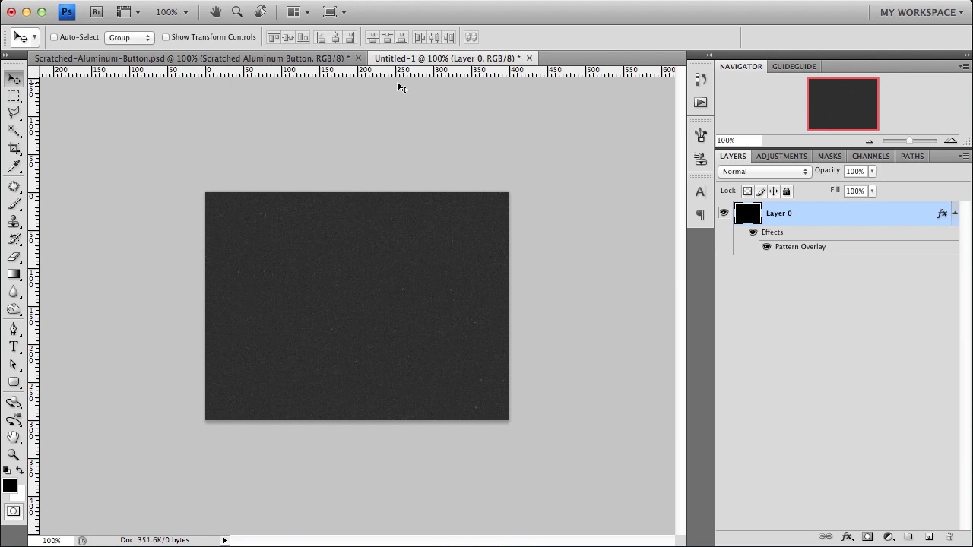
Step: Place guides on the top, bottom, left and right canvas edges and both centre lines
left_click_drag(398, 74, 393, 192)
key("super+r")
key("super+r")
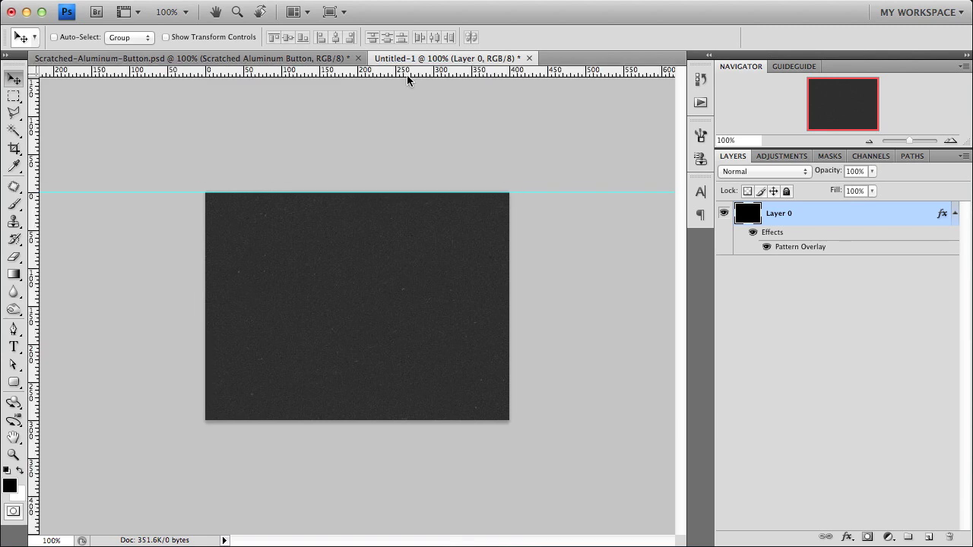
left_click_drag(412, 73, 395, 421)
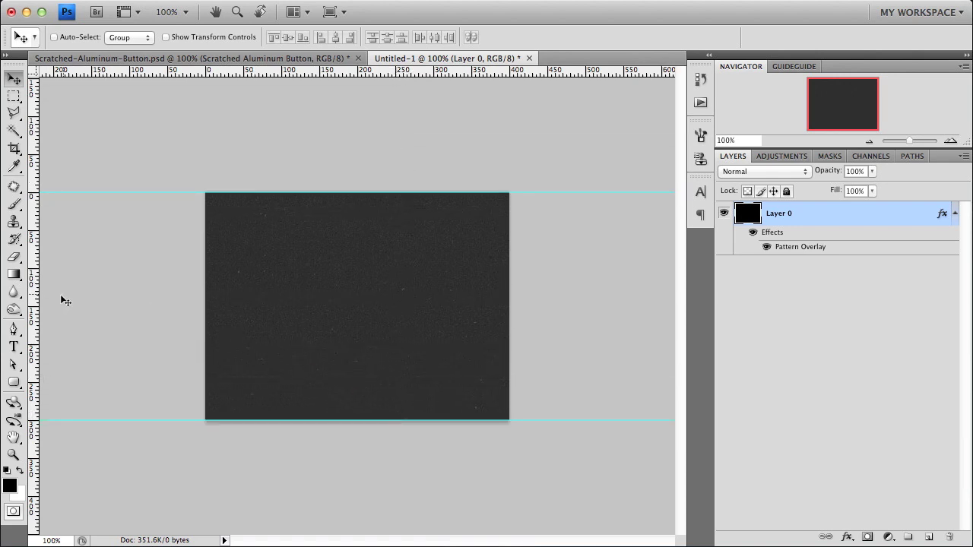
left_click_drag(32, 293, 206, 282)
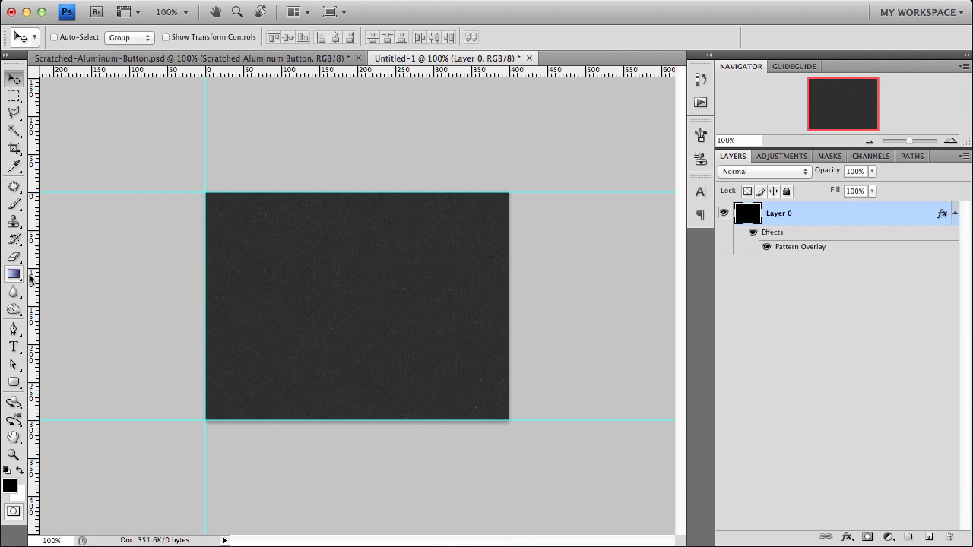
left_click_drag(38, 279, 508, 284)
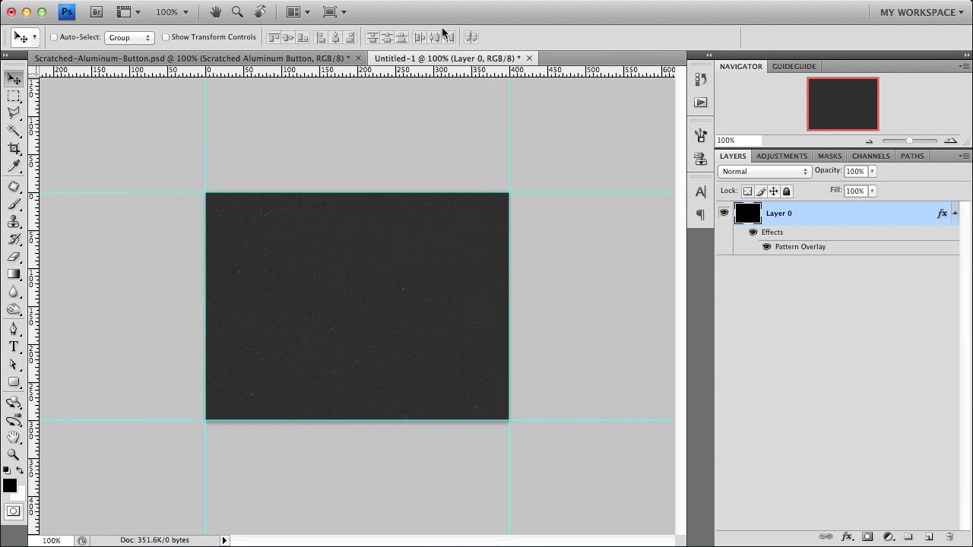
left_click_drag(441, 73, 428, 306)
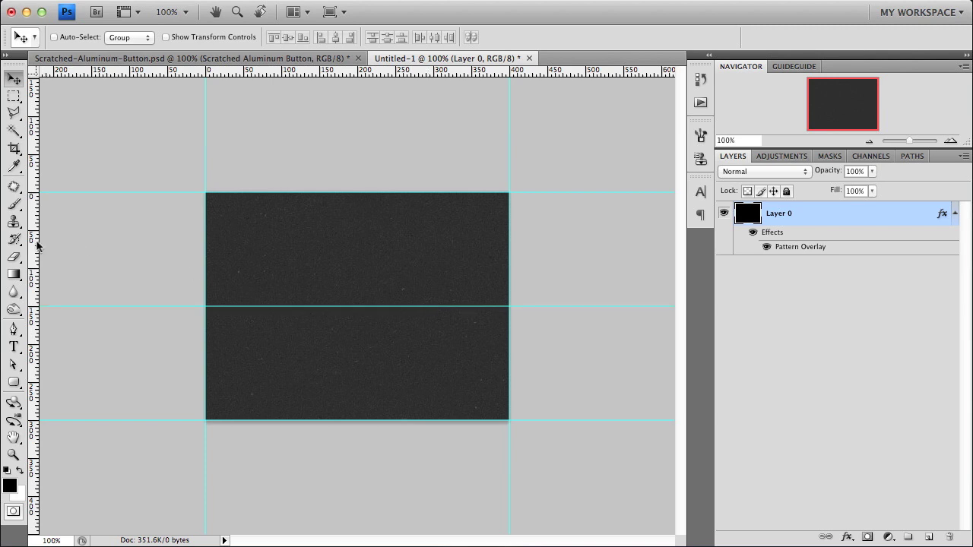
left_click_drag(38, 248, 359, 238)
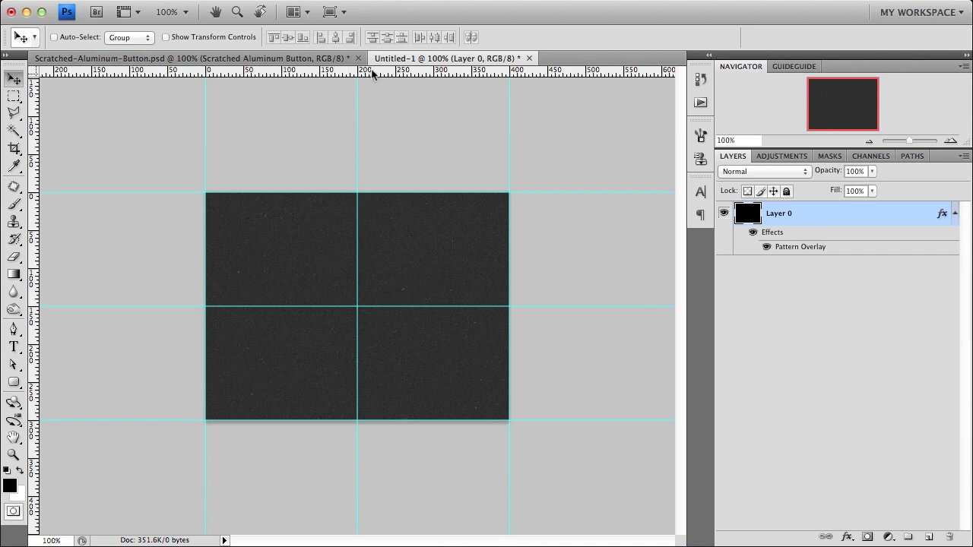
Step: Add horizontal guides above and below centre and vertical guides left and right of centre
left_click_drag(373, 72, 391, 308)
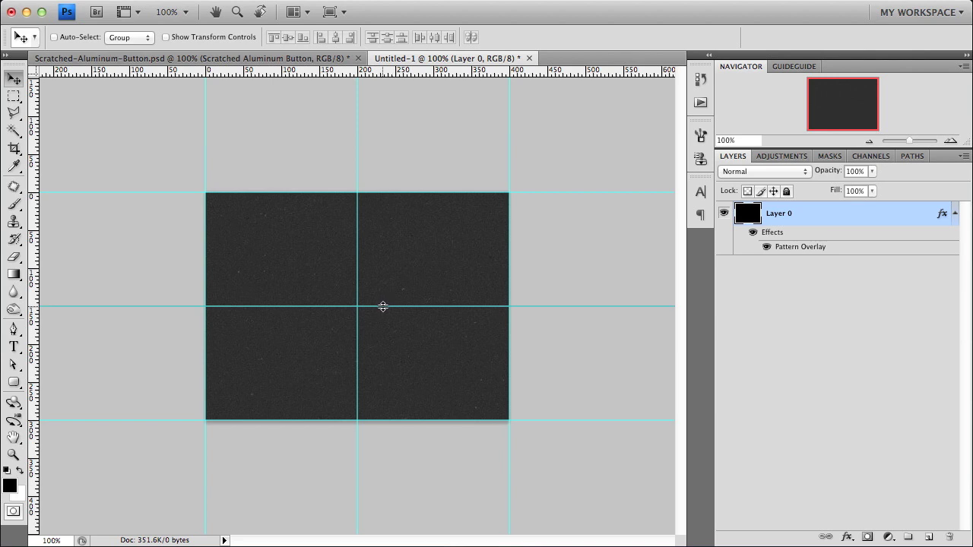
left_click_drag(383, 307, 387, 283)
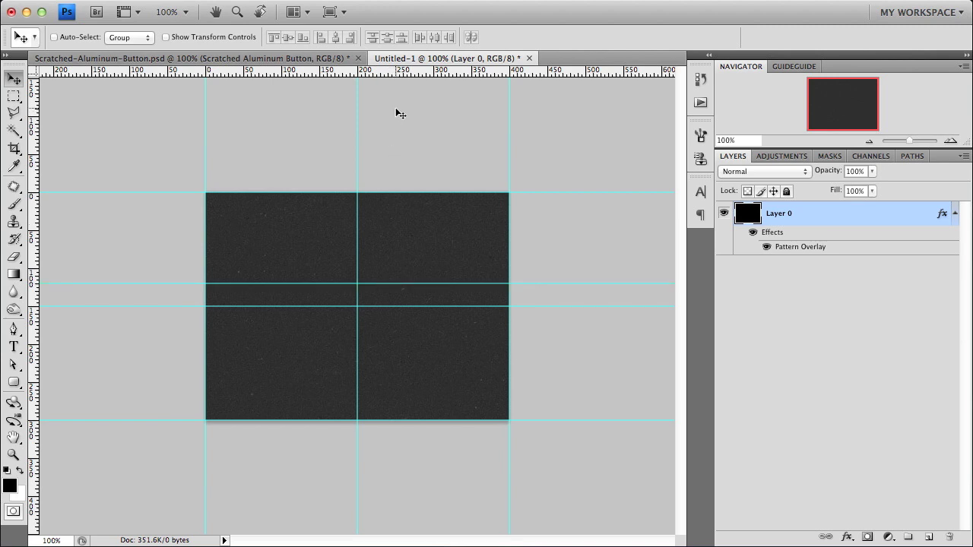
left_click_drag(401, 76, 350, 330)
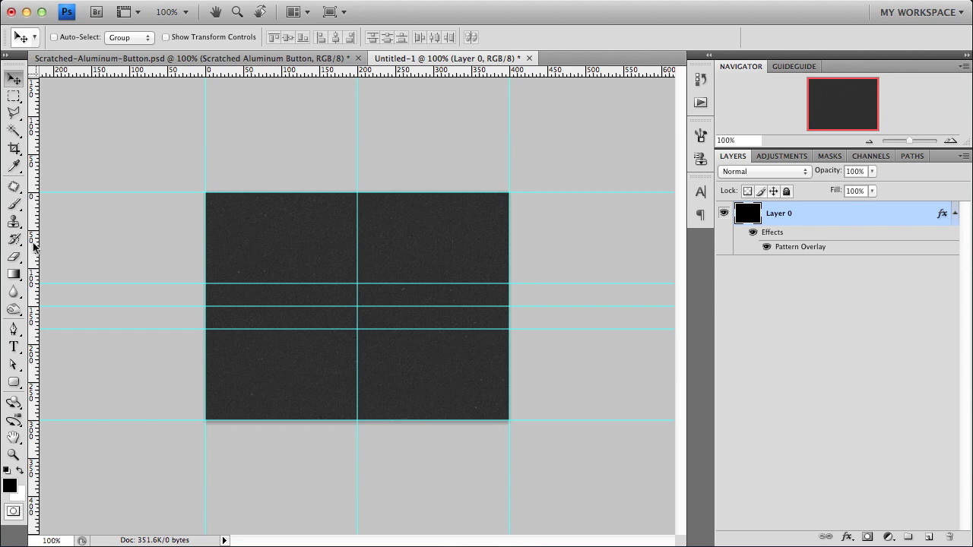
left_click_drag(34, 245, 358, 243)
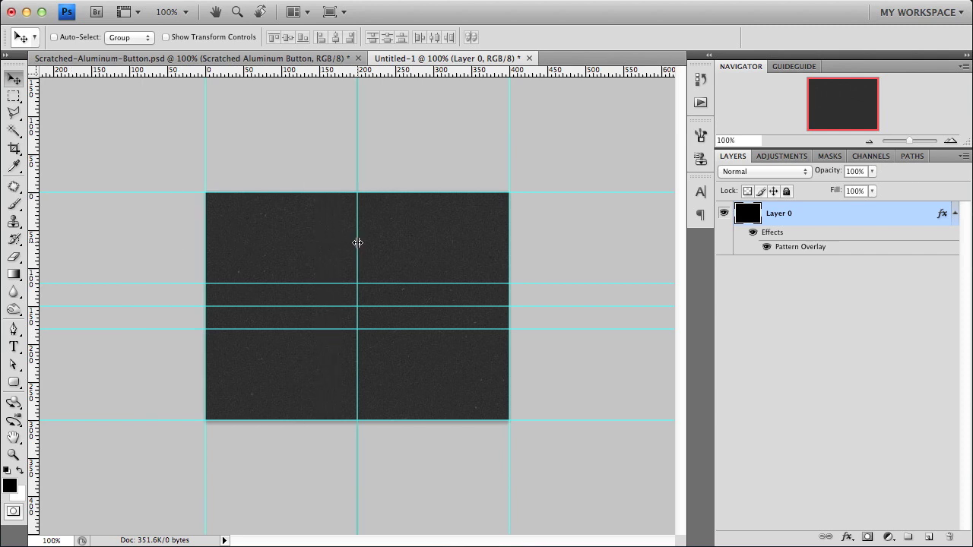
left_click_drag(356, 241, 262, 246)
left_click_drag(31, 263, 452, 259)
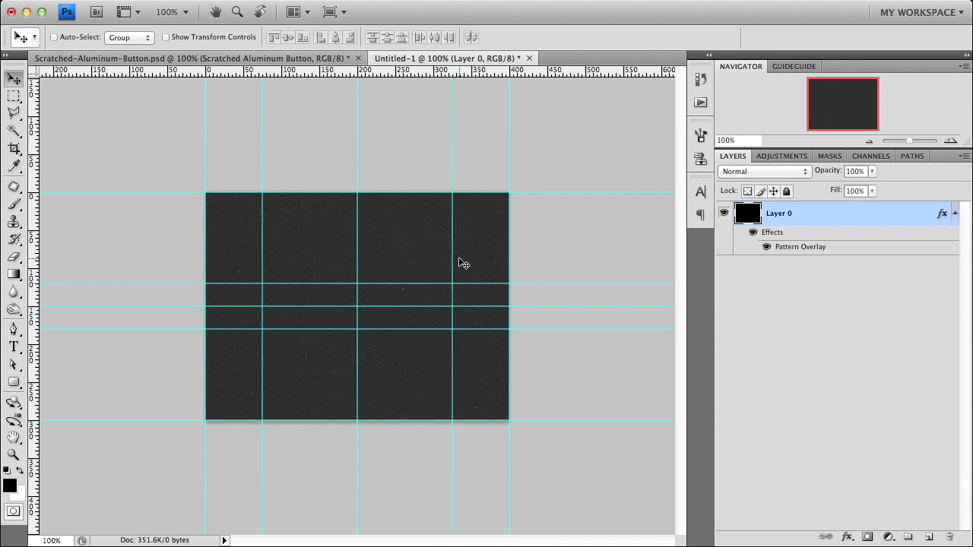
Step: Draw a white rounded rectangle between the button-area guides
left_click(13, 383)
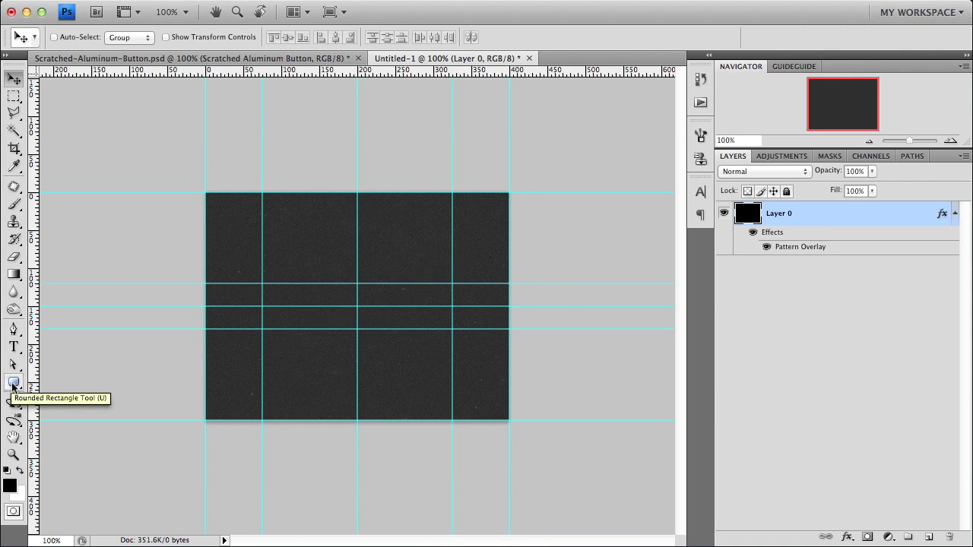
left_click(13, 383)
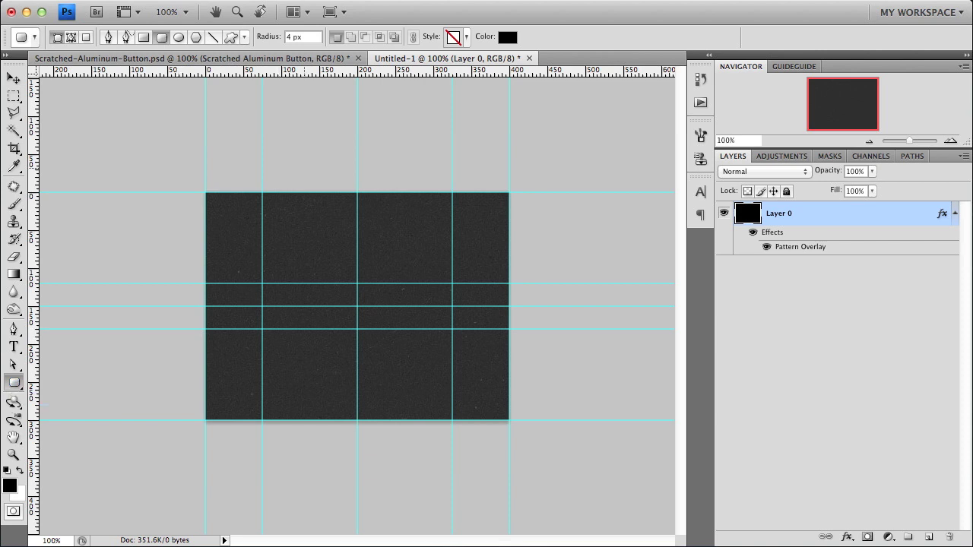
left_click(507, 36)
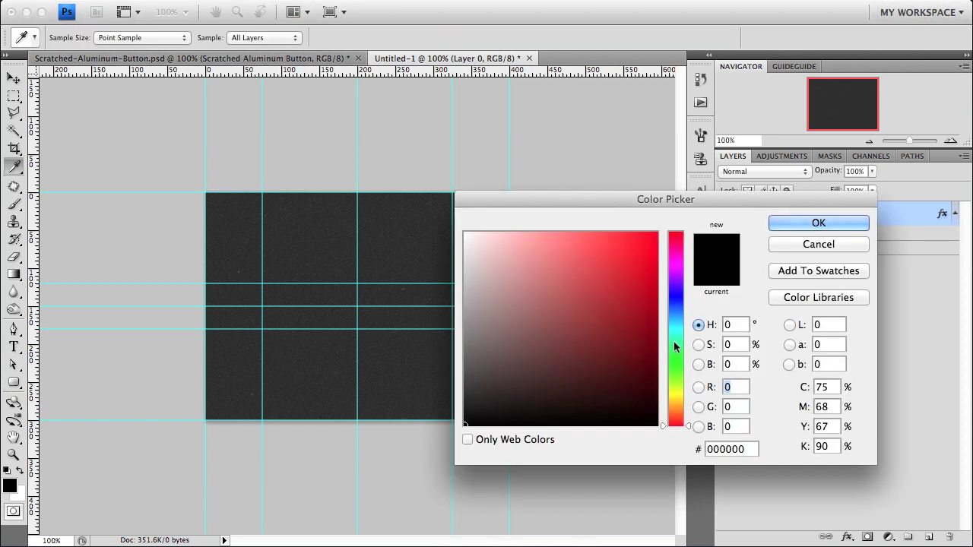
left_click_drag(587, 382, 418, 175)
left_click(817, 222)
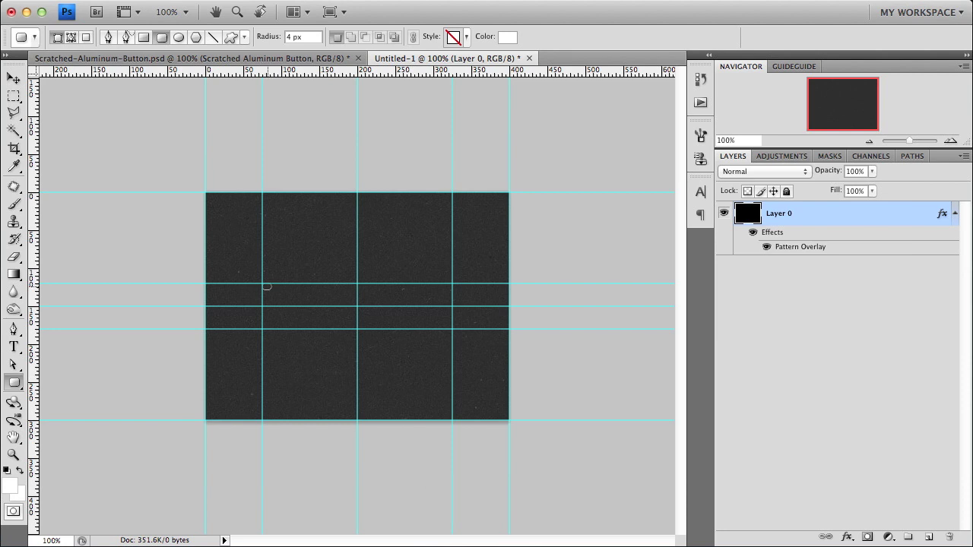
left_click_drag(263, 285, 452, 328)
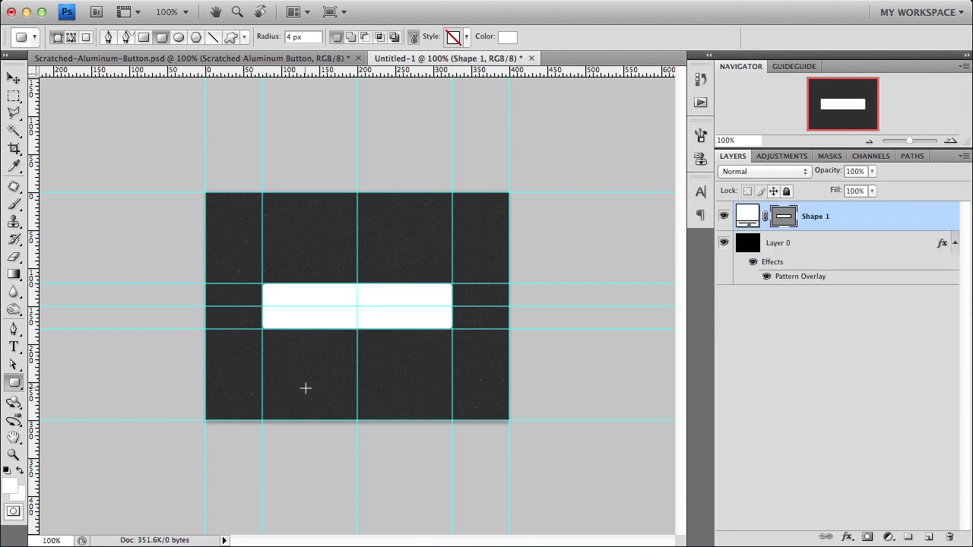
Step: Hide the guides and zoom in closely on the rectangle's rounded left corners
key("ctrl+semicolon")
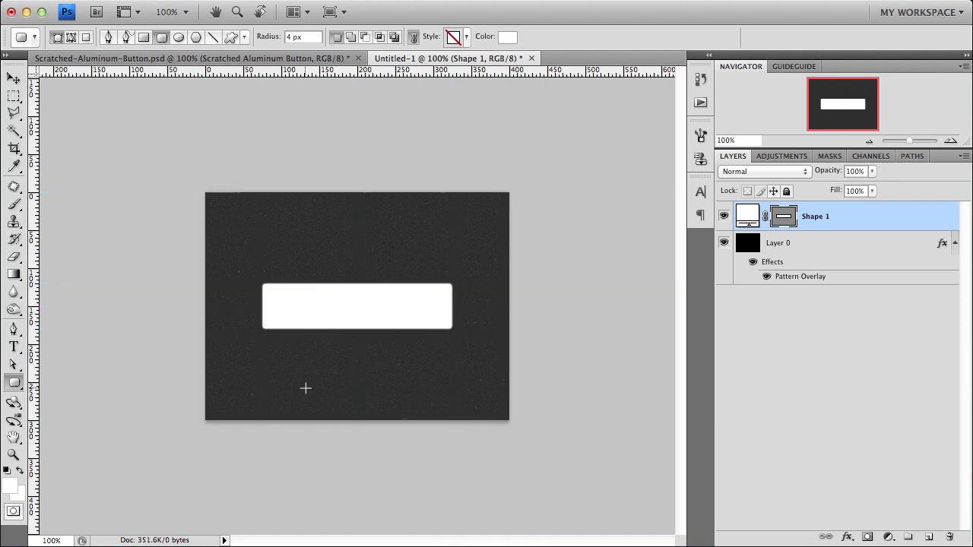
left_click(854, 243)
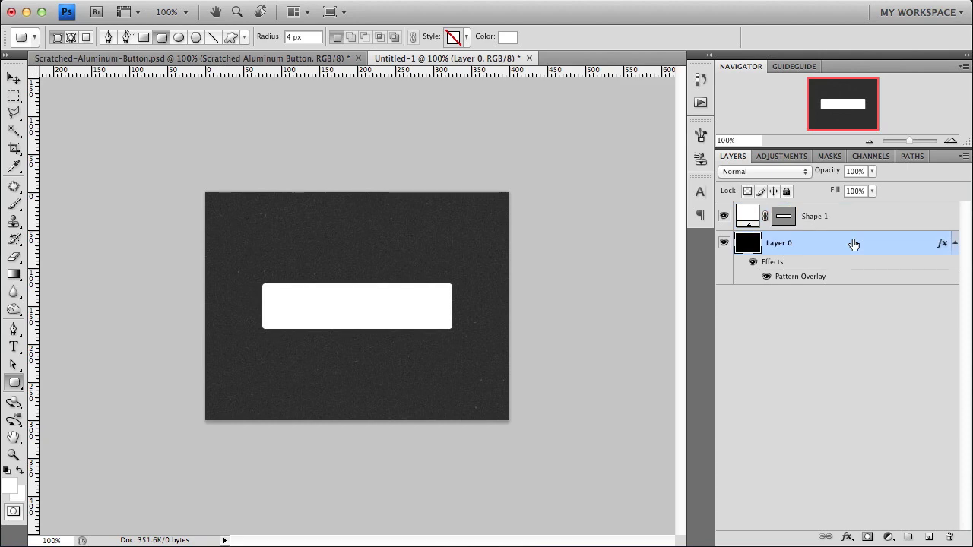
left_click(857, 222)
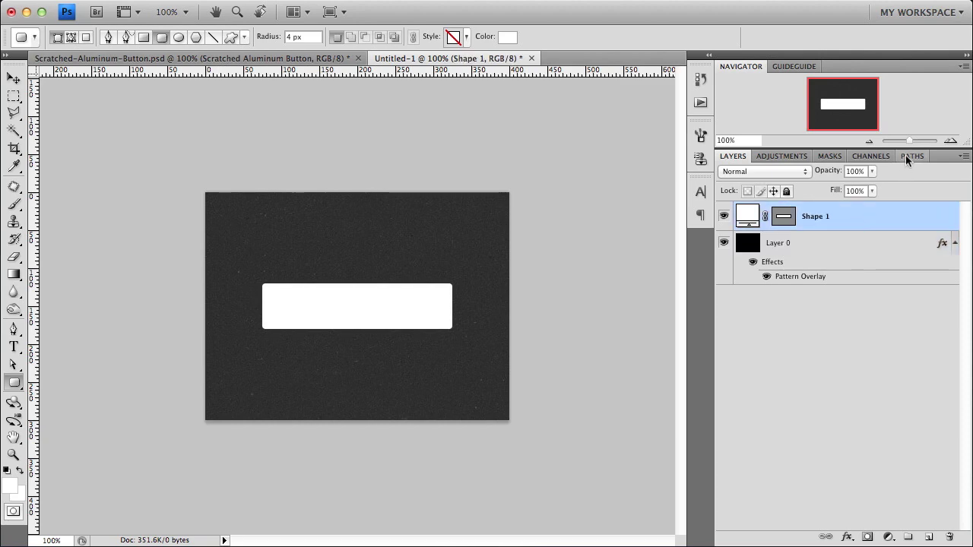
left_click(950, 141)
left_click(951, 141)
left_click(951, 141)
left_click(950, 142)
left_click(951, 141)
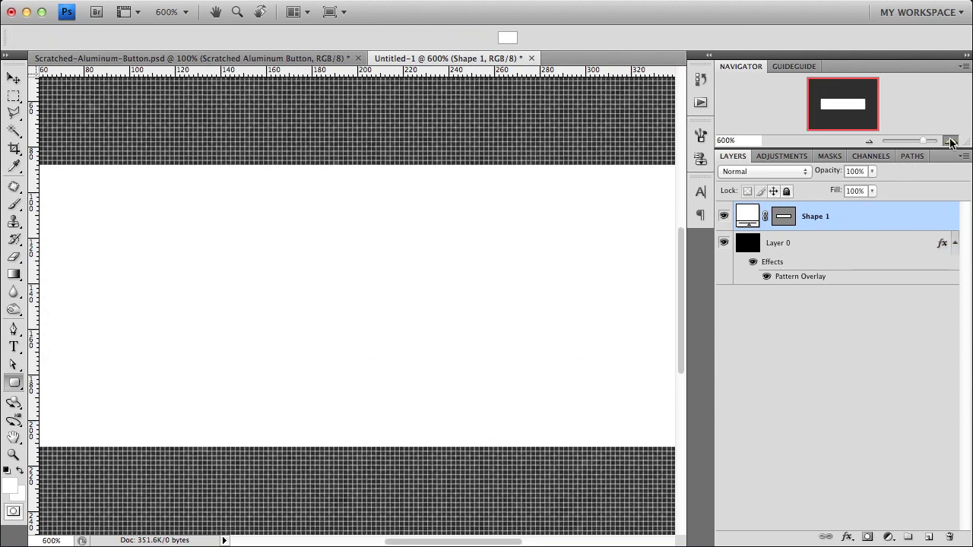
left_click(950, 142)
left_click_drag(165, 301, 472, 294)
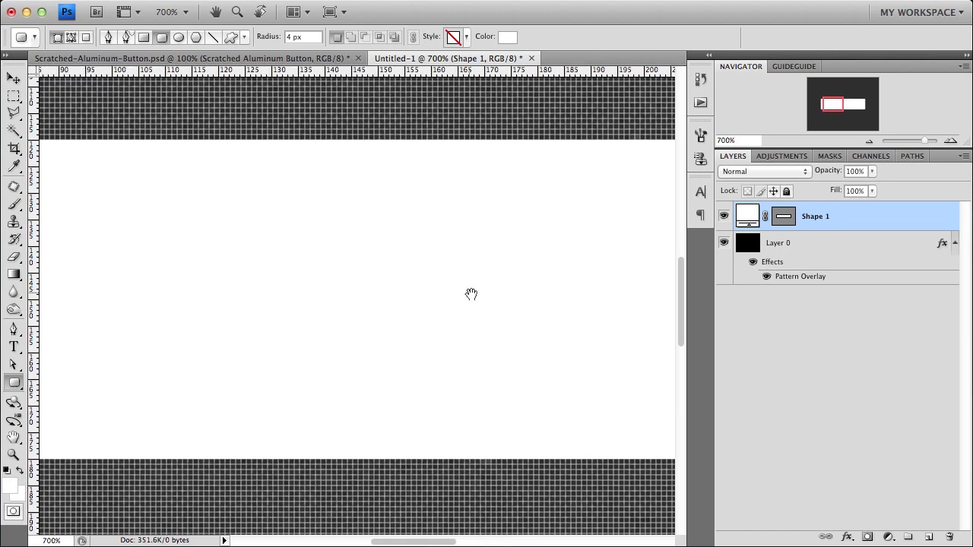
left_click_drag(122, 275, 227, 267)
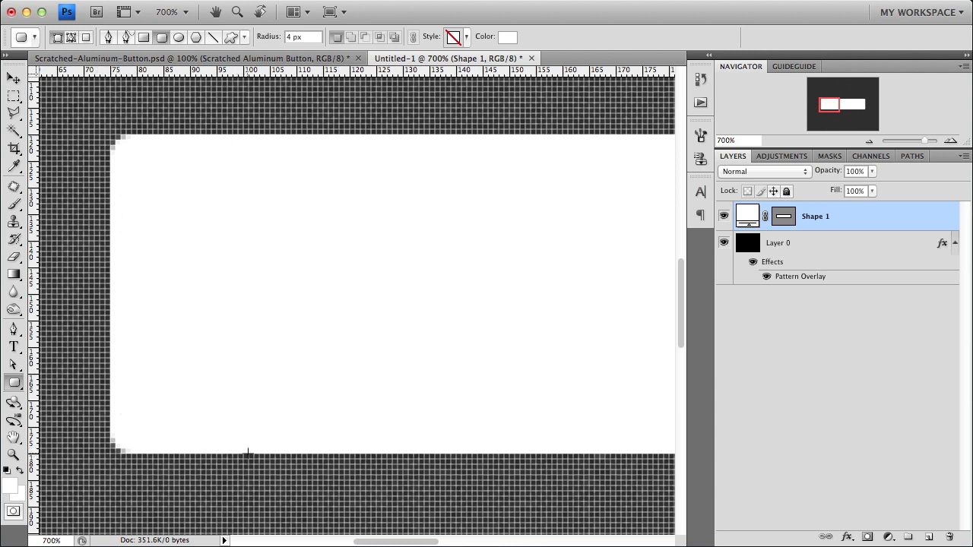
Step: Zoom back out to 100% and open Shape 1's layer style
left_click(875, 143)
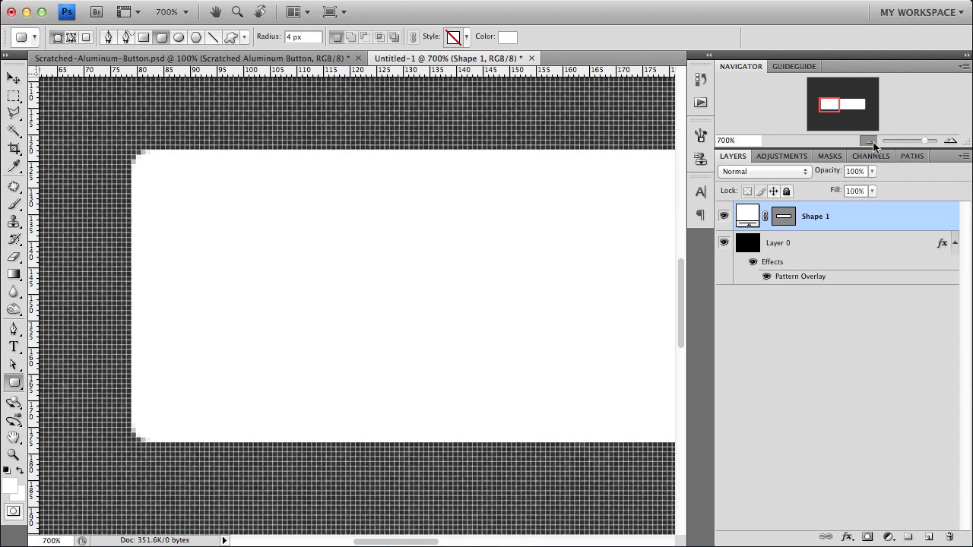
left_click(876, 143)
left_click(875, 143)
left_click(875, 144)
left_click(875, 143)
left_click(874, 144)
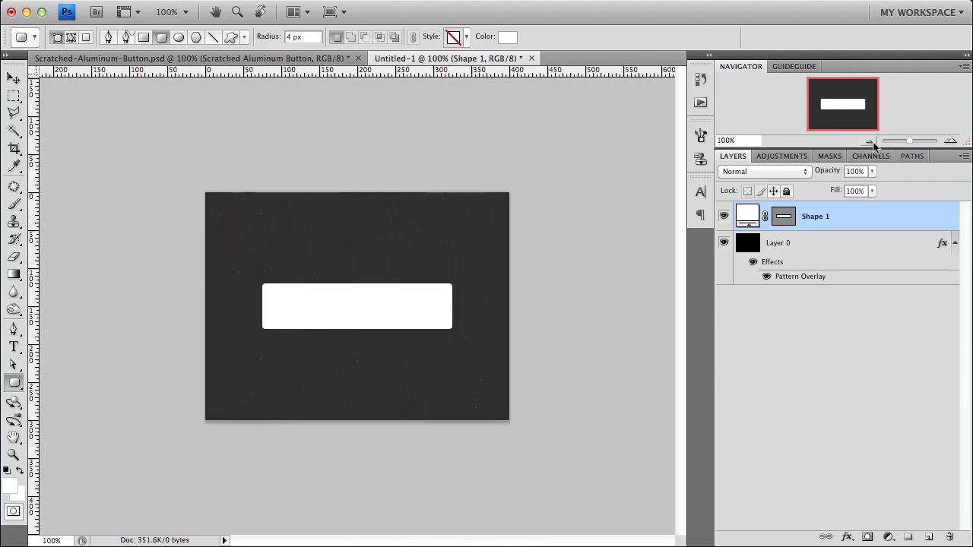
double_click(863, 220)
Step: Enable a Drop Shadow on Shape 1 with 90° angle, 2 px distance and 3 px size
left_click_drag(767, 104, 749, 108)
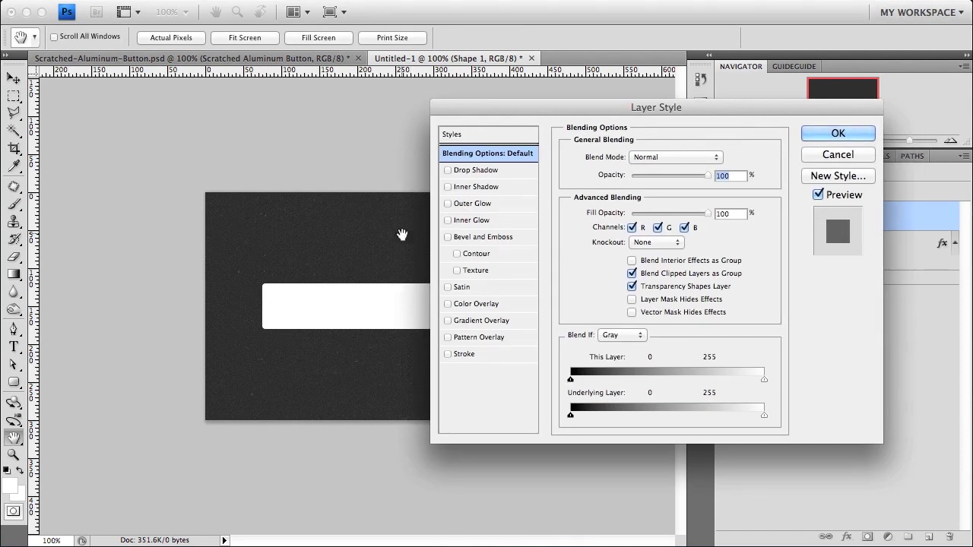
left_click(491, 171)
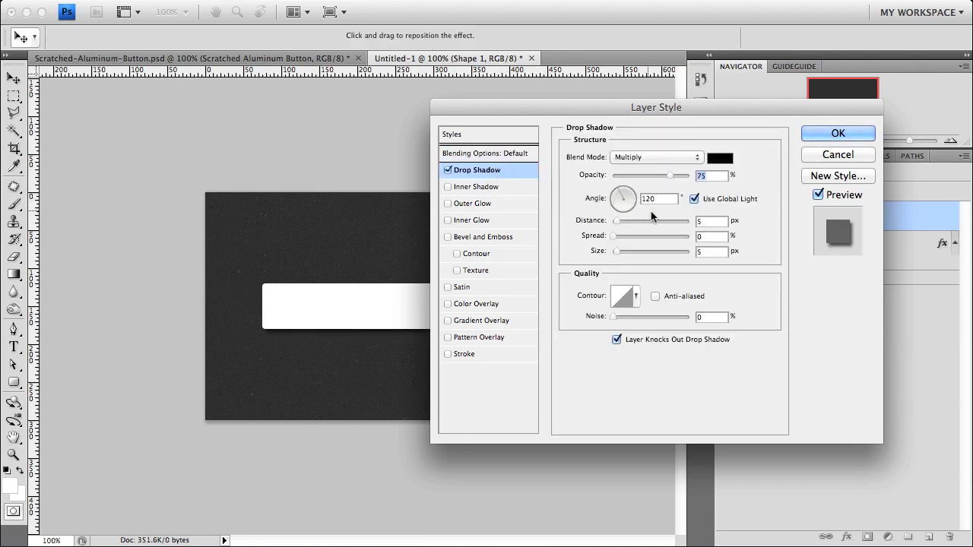
left_click_drag(629, 201, 623, 192)
left_click(624, 192)
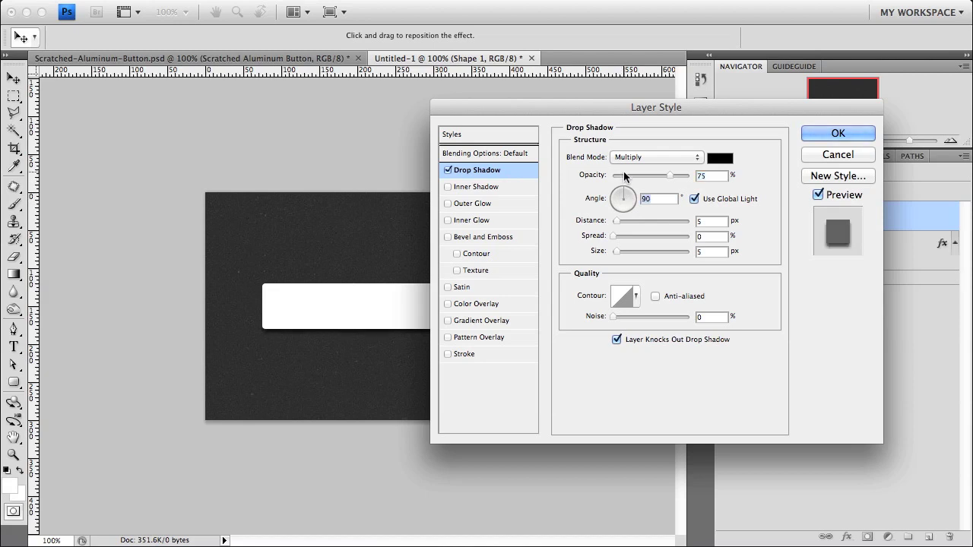
left_click_drag(620, 218, 623, 169)
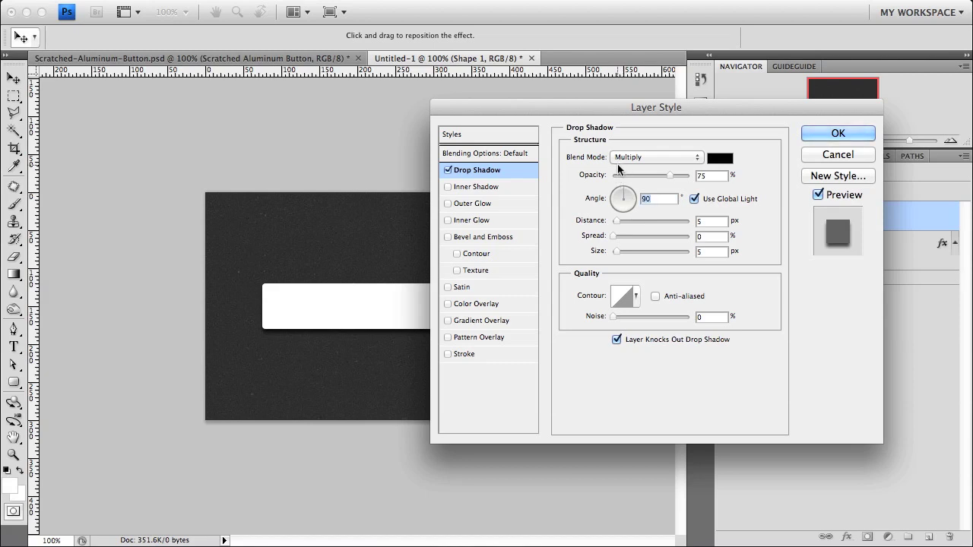
double_click(718, 223)
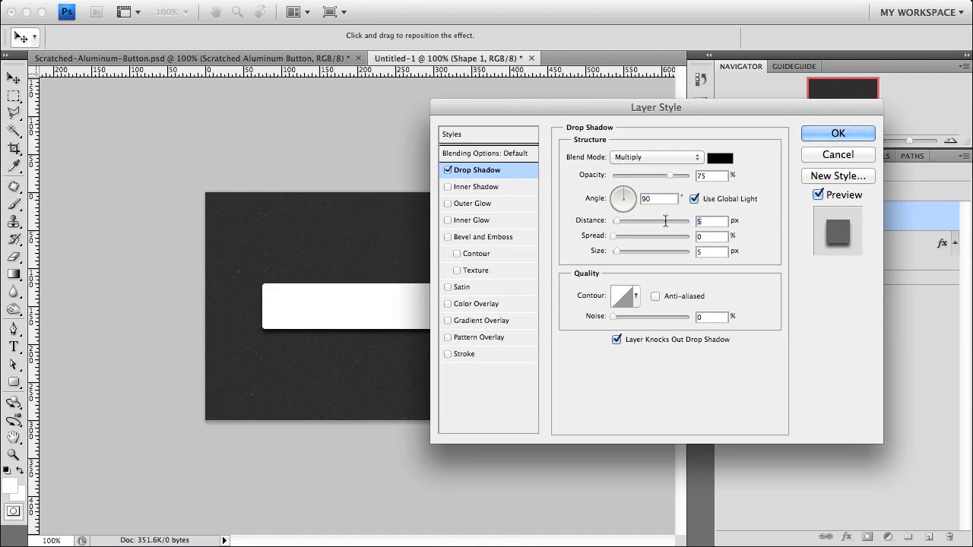
type("2")
double_click(721, 252)
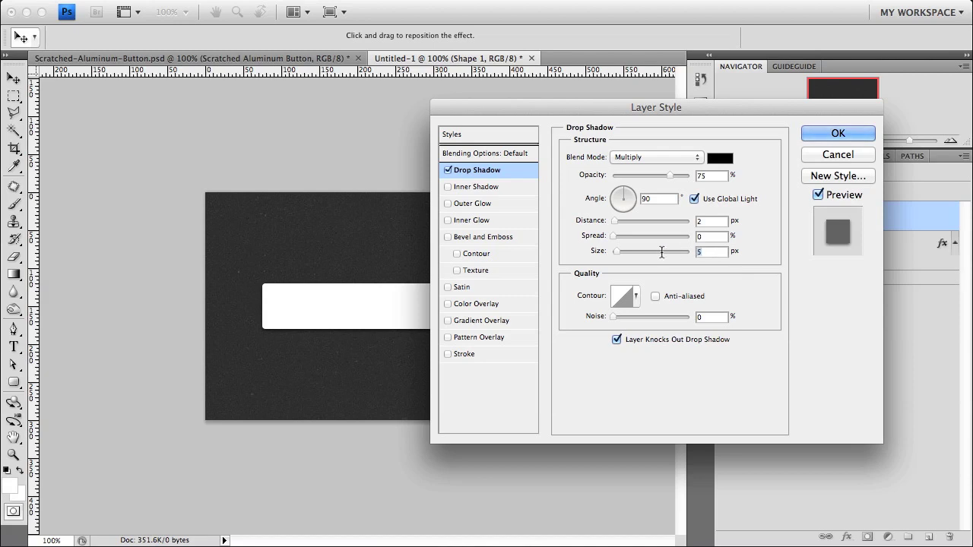
type("3")
left_click(488, 341)
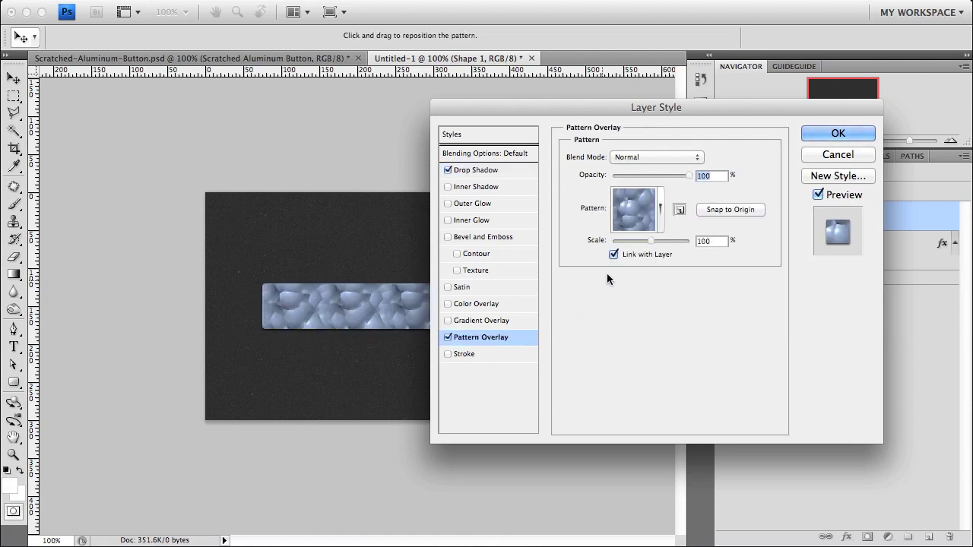
Step: Choose Brushed Alum Dark as the button's Pattern Overlay pattern
left_click(661, 210)
scroll(686, 304, "down", 3)
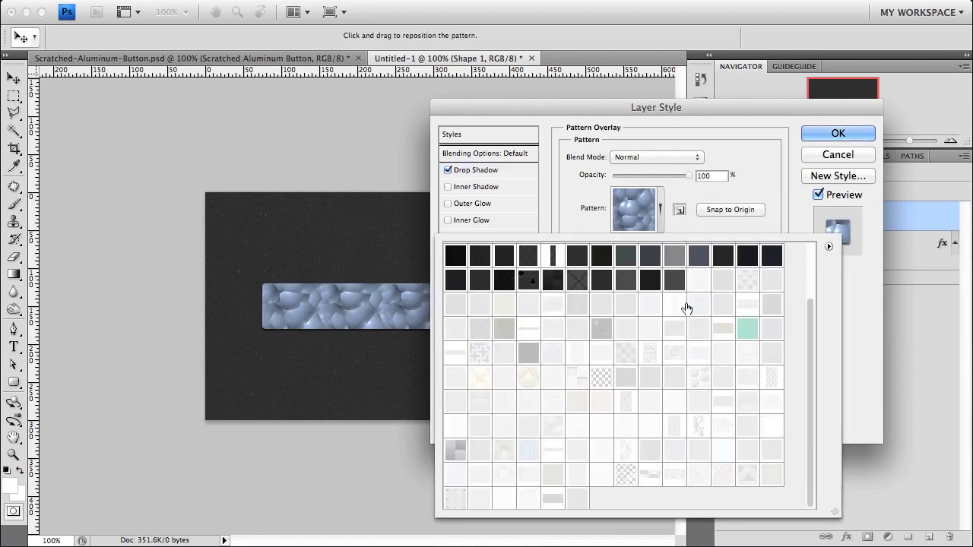
scroll(686, 304, "up", 3)
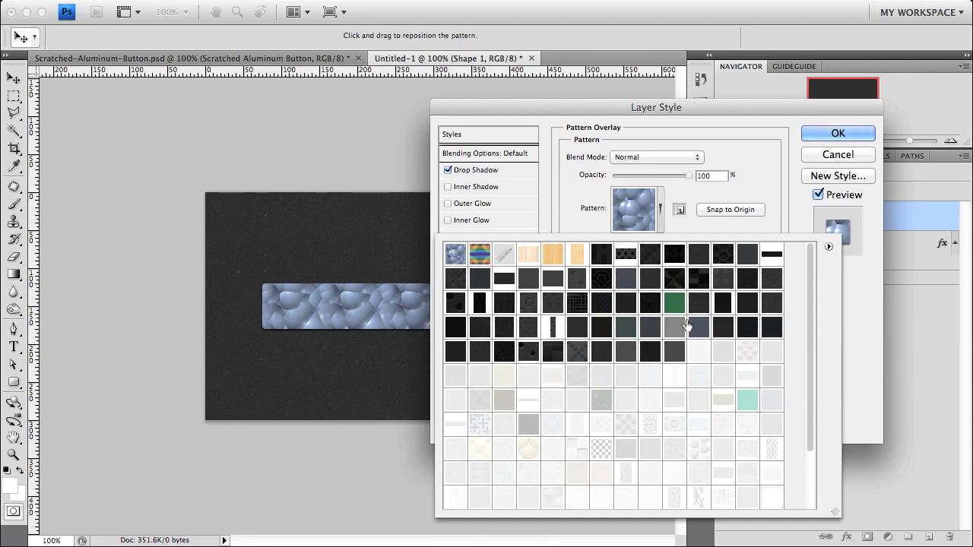
left_click(676, 329)
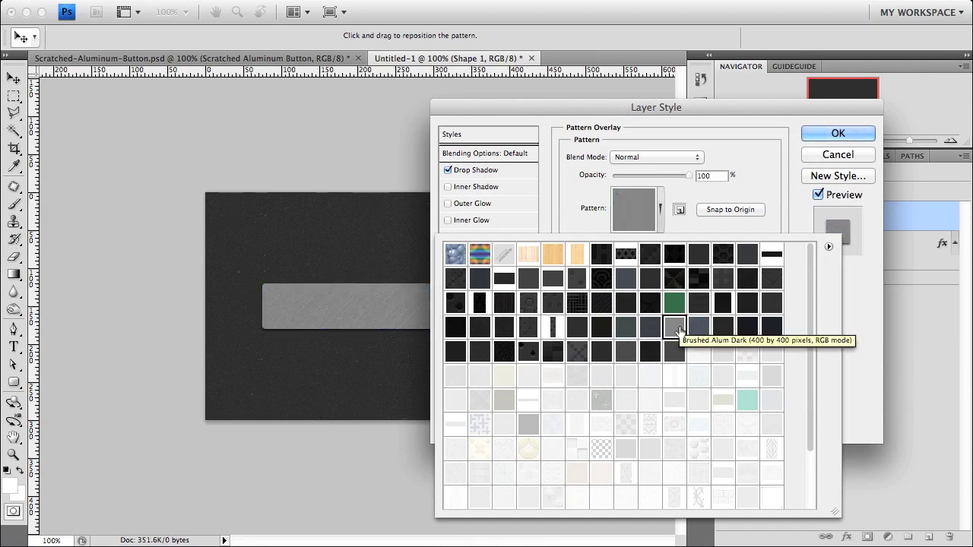
left_click(564, 199)
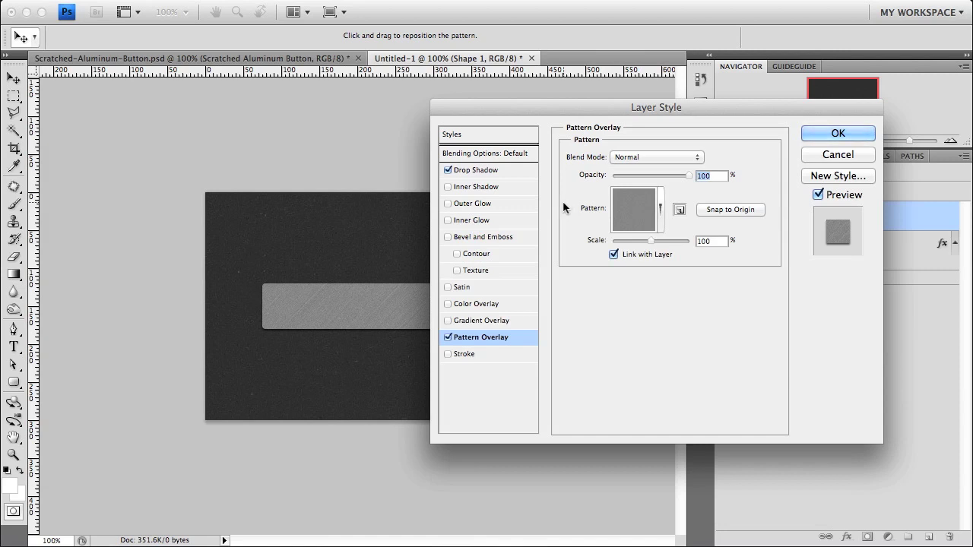
Step: Add a Multiply Gradient Overlay at 25% opacity and enable Bevel and Emboss
left_click(487, 319)
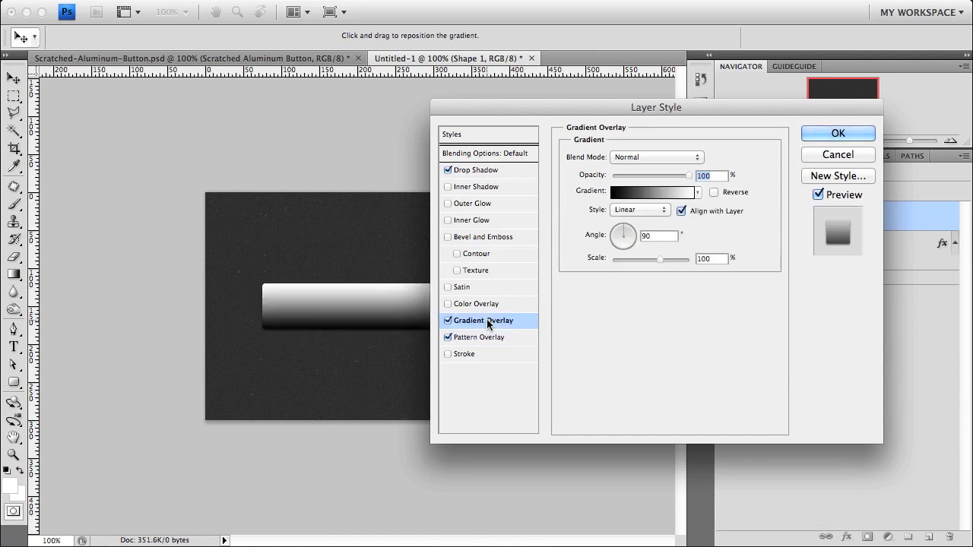
left_click(668, 157)
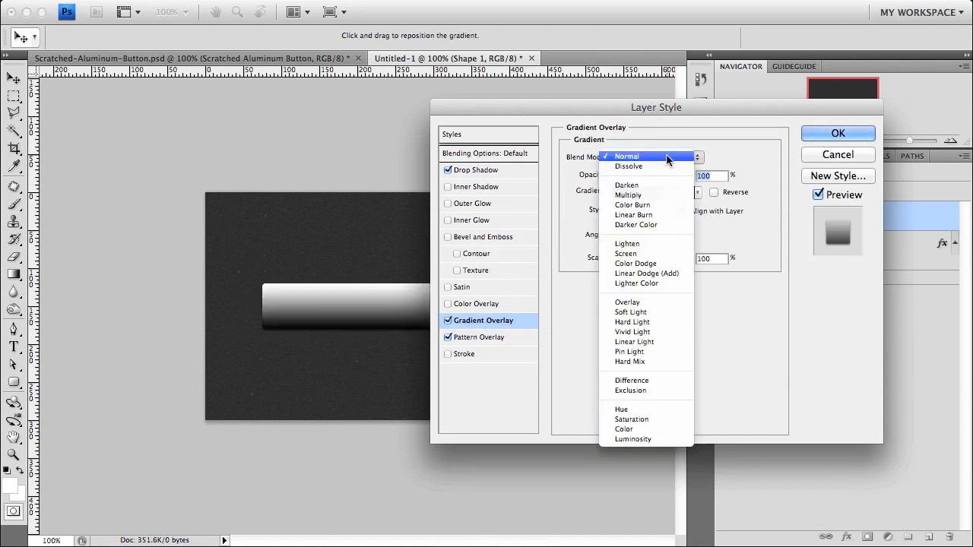
left_click(653, 196)
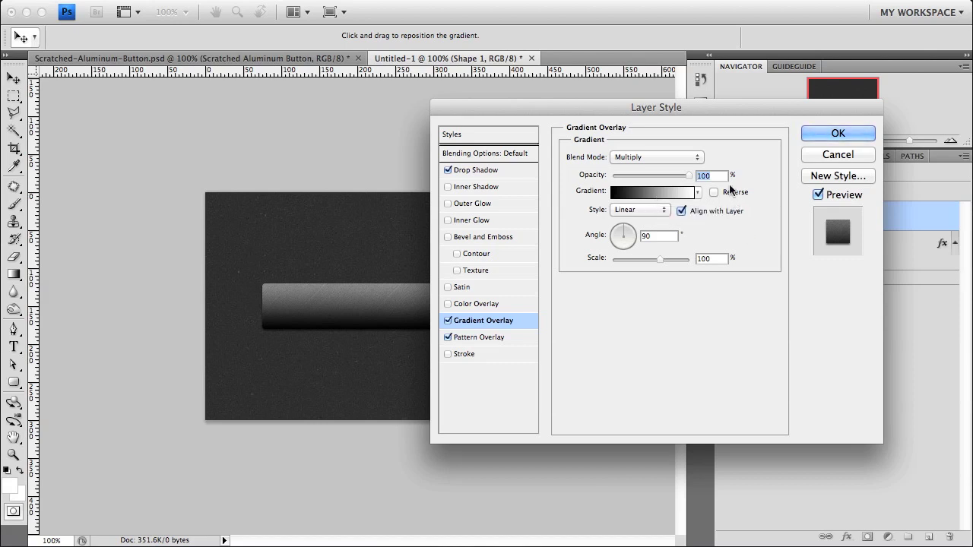
type("25")
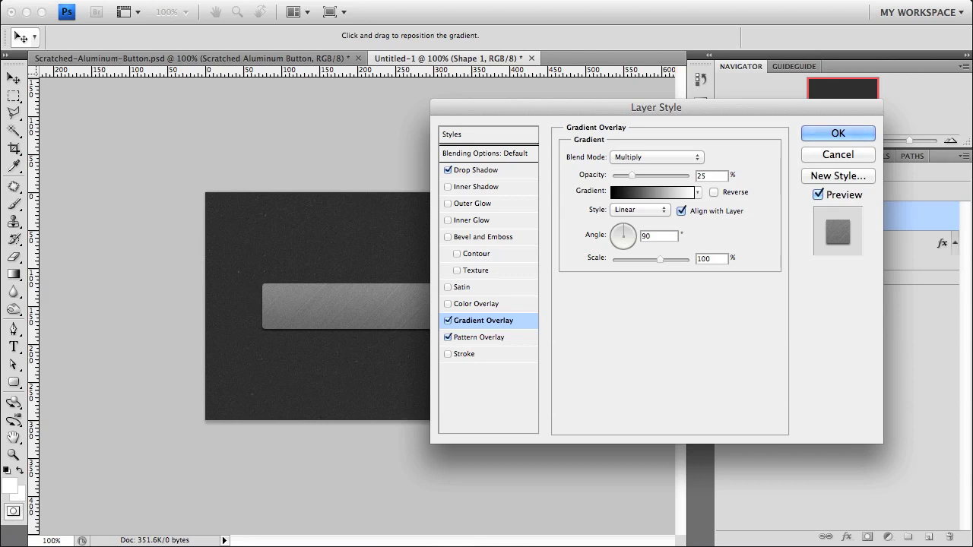
left_click(499, 237)
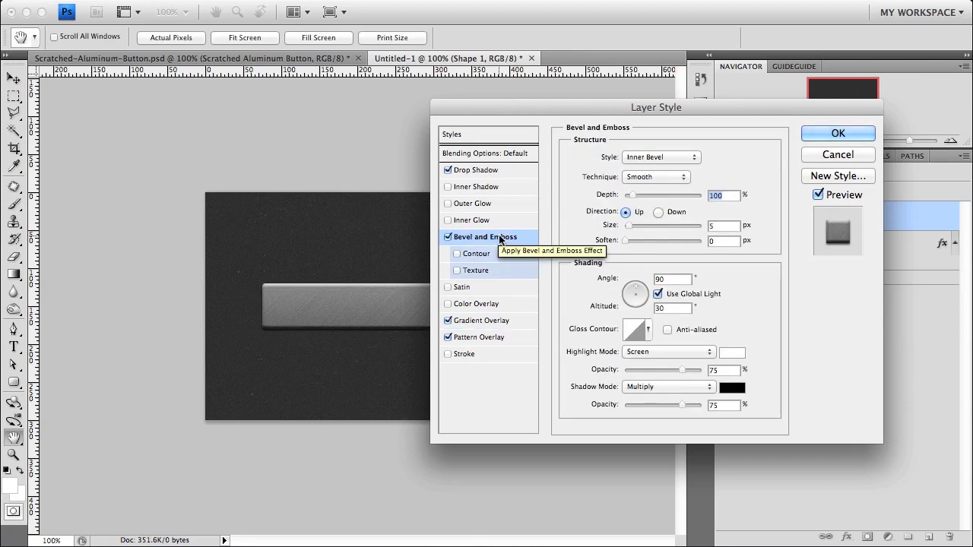
Step: Set bevel size to 0 px and shadow opacity to 0%, apply the style, and show guides
left_click(629, 226)
left_click_drag(630, 226, 570, 224)
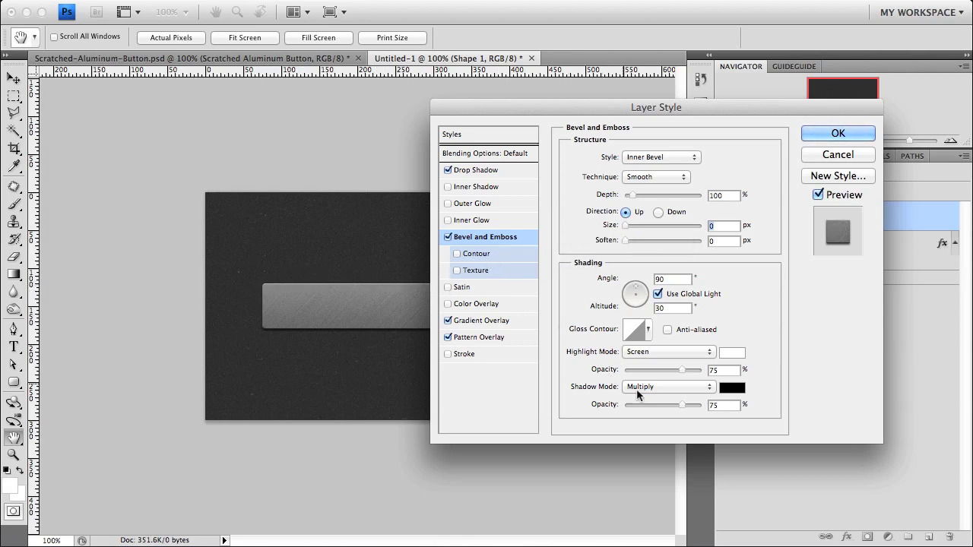
left_click_drag(682, 405, 568, 399)
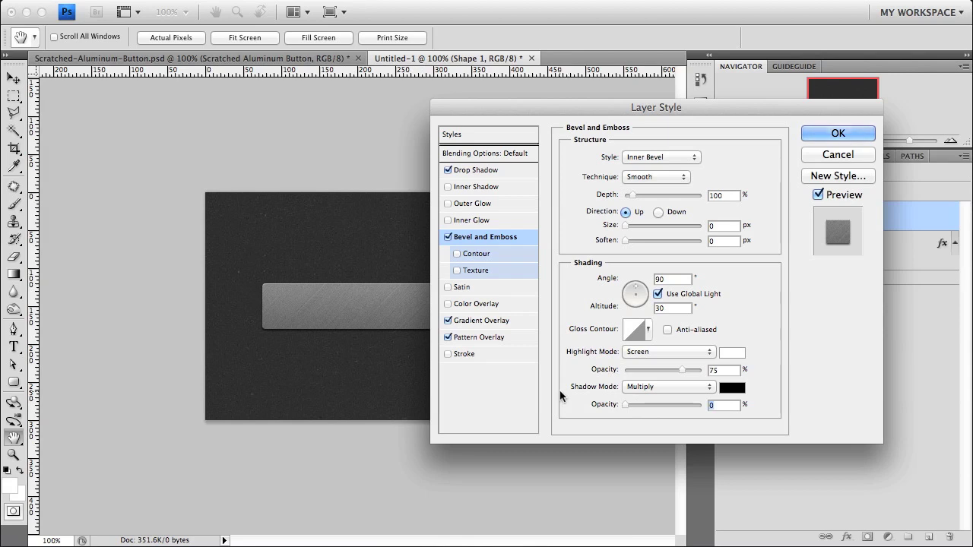
left_click(844, 135)
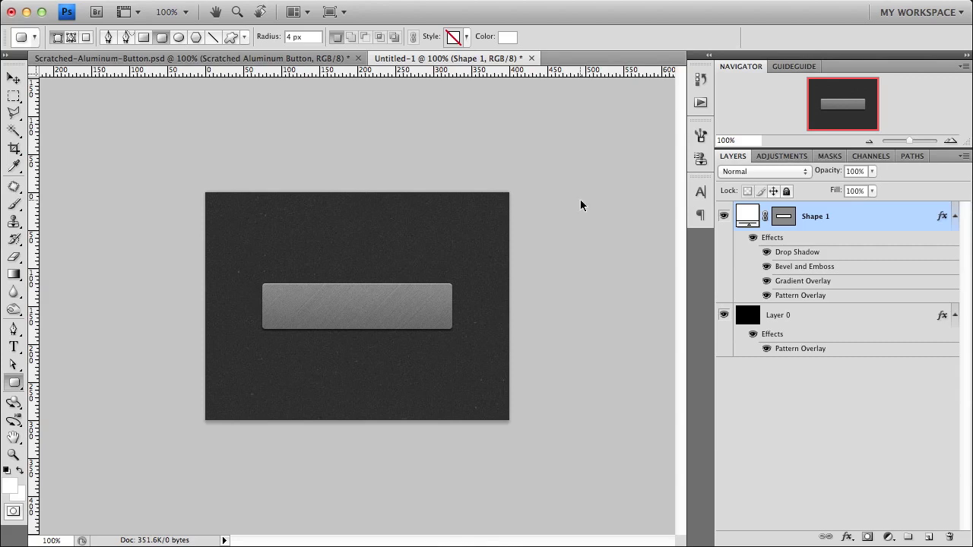
key("super+semicolon")
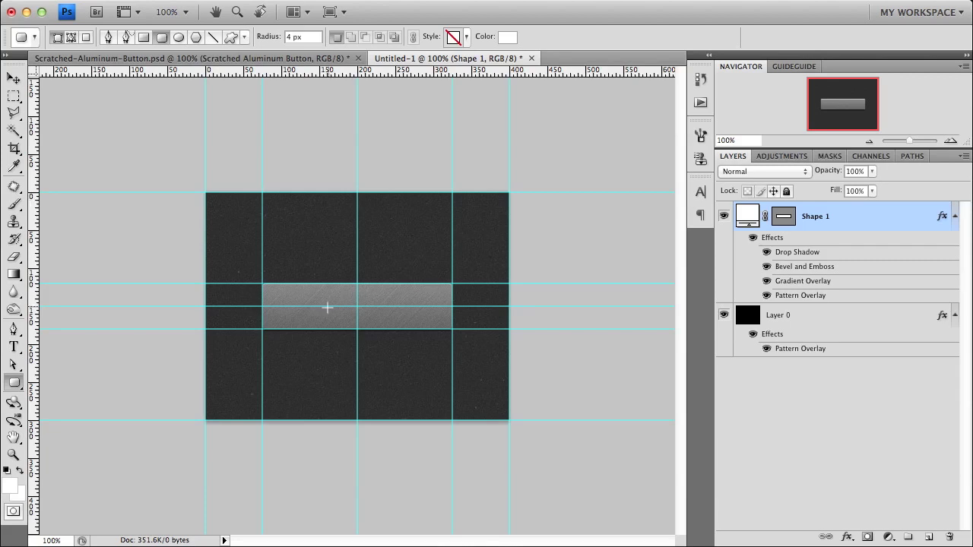
Step: Type 'Portfolio' on the button and colour the text off-white #eeeeee
key("t")
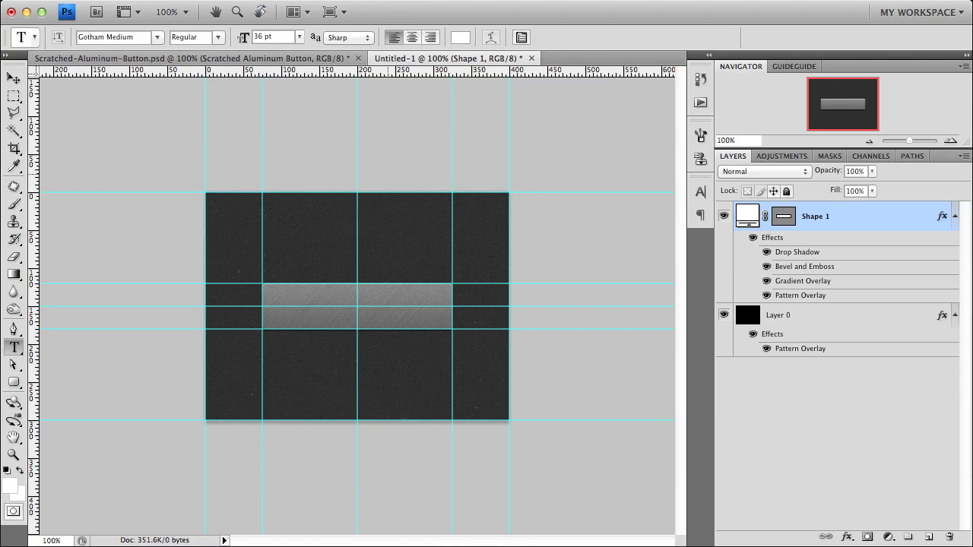
left_click(314, 311)
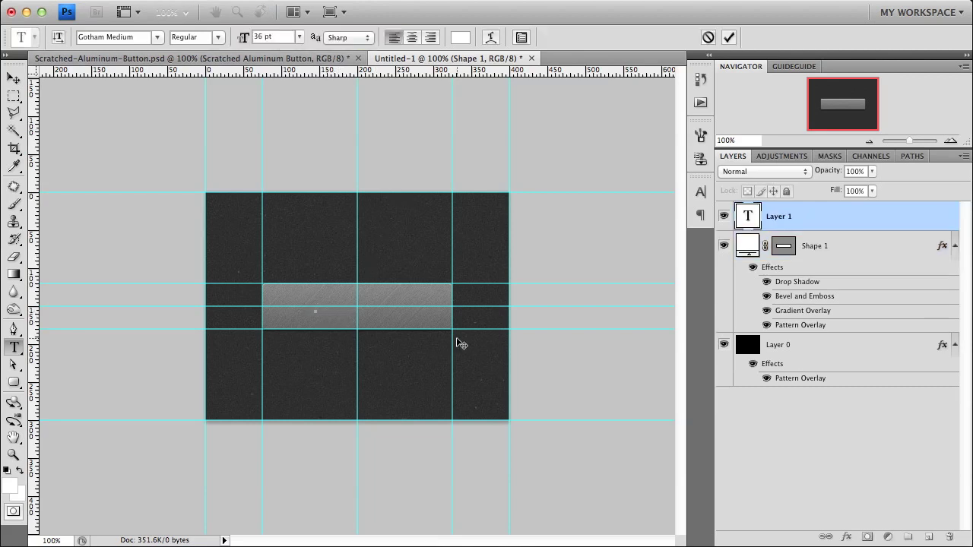
type("Portf")
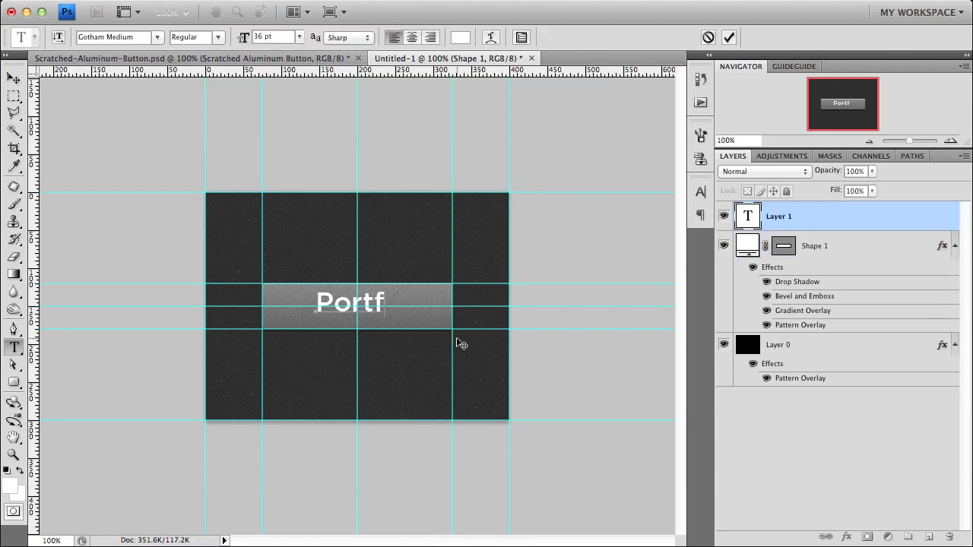
type("olio")
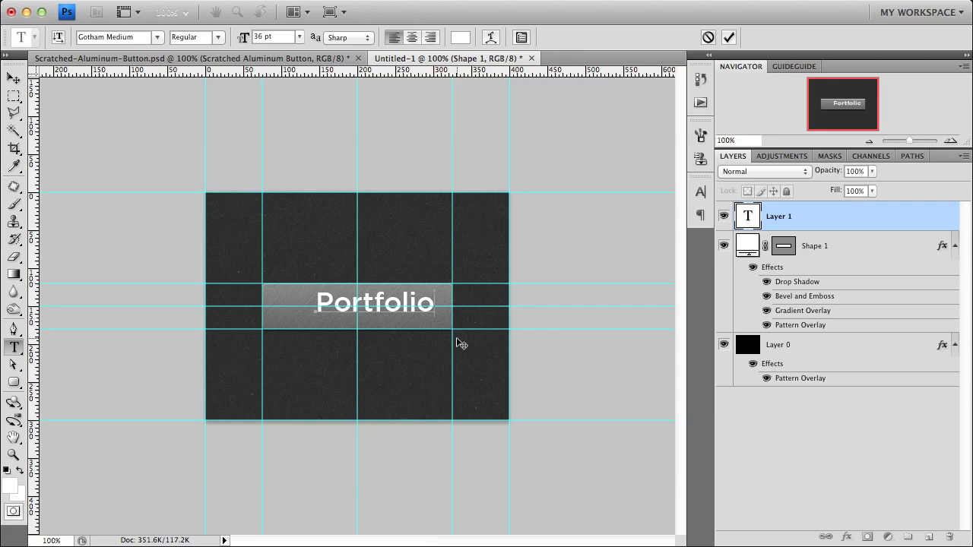
key("super+a")
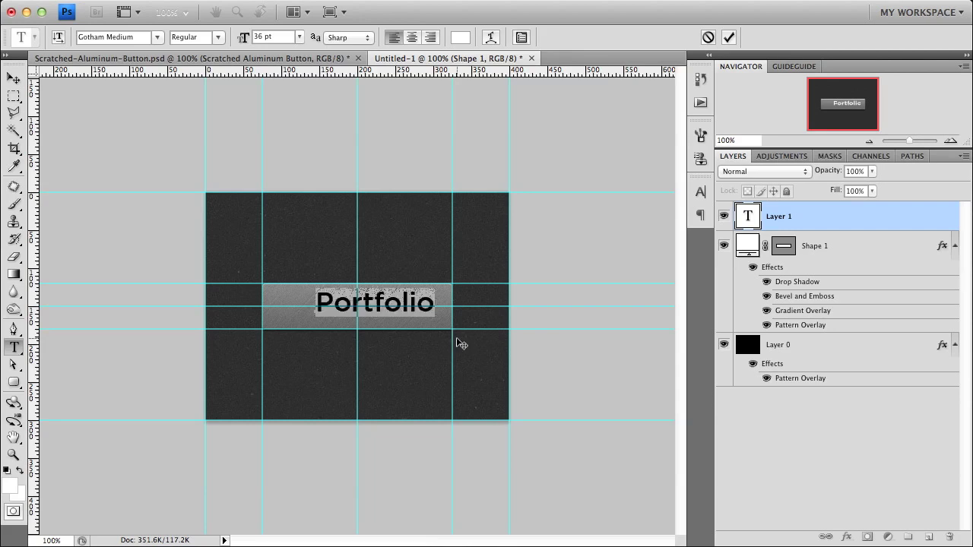
left_click(462, 39)
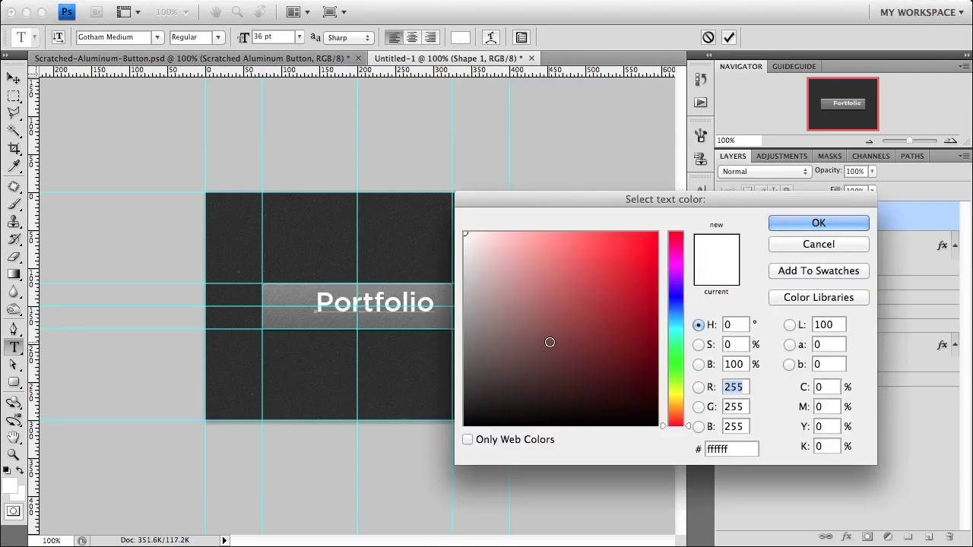
double_click(719, 450)
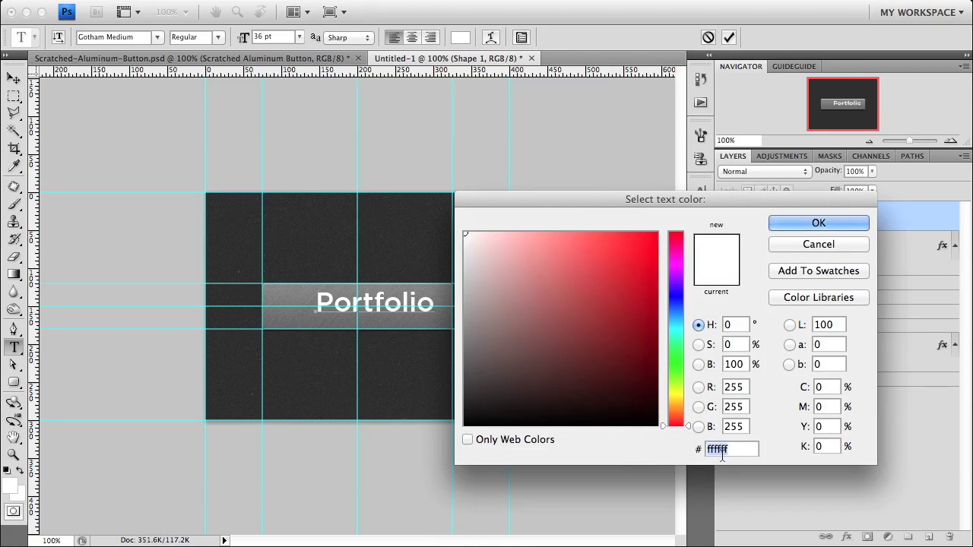
type("eeeeee")
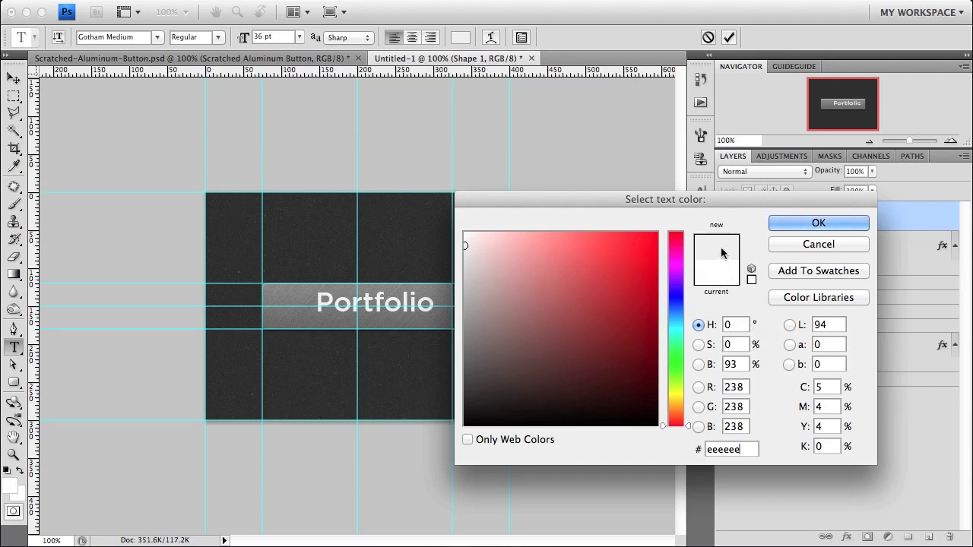
left_click(791, 222)
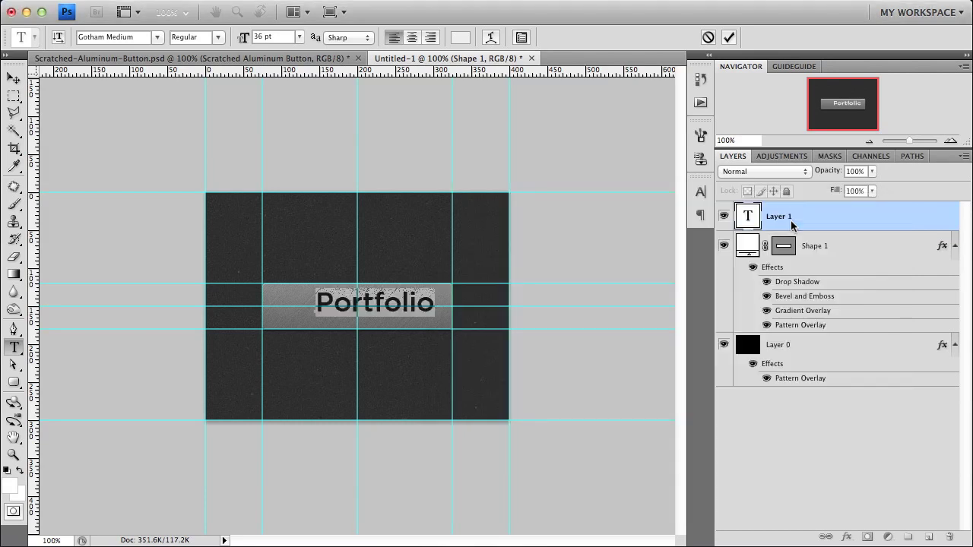
left_click(793, 222)
Step: Centre the Portfolio text on the button, hide the guides and open its layer style
key("v")
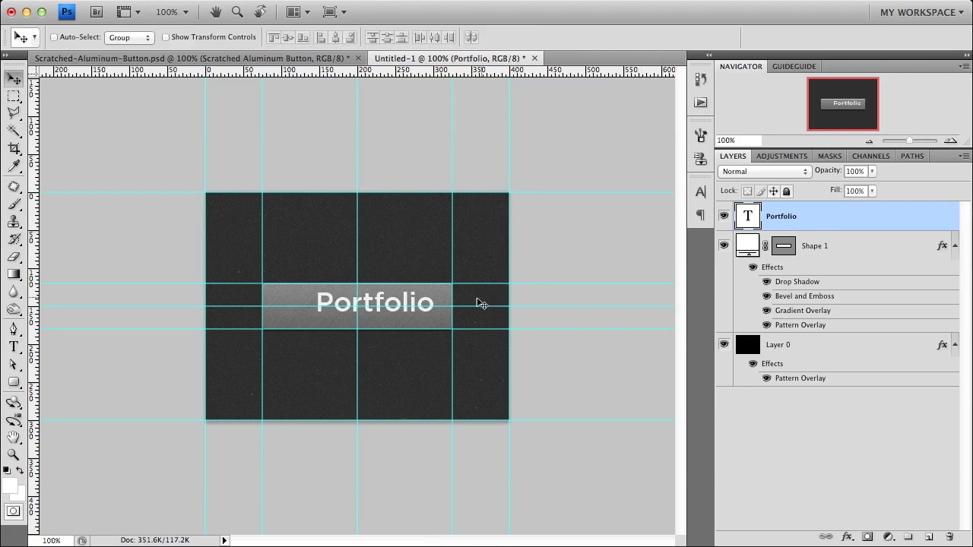
left_click_drag(427, 304, 408, 309)
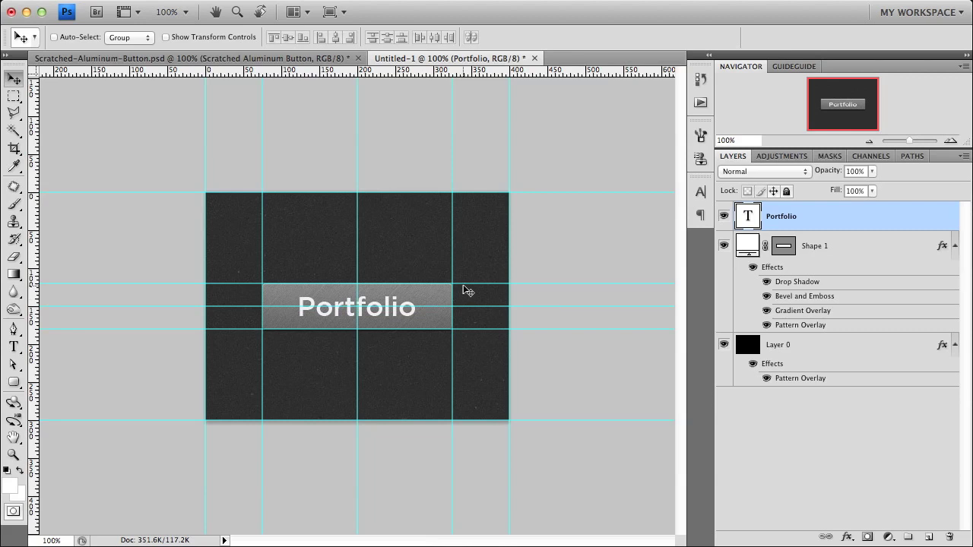
key("super+semicolon")
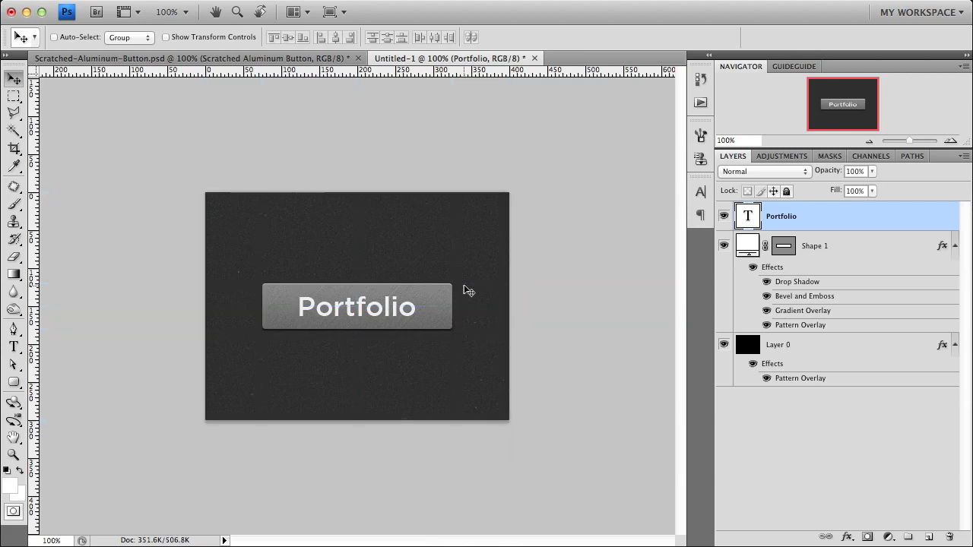
double_click(859, 217)
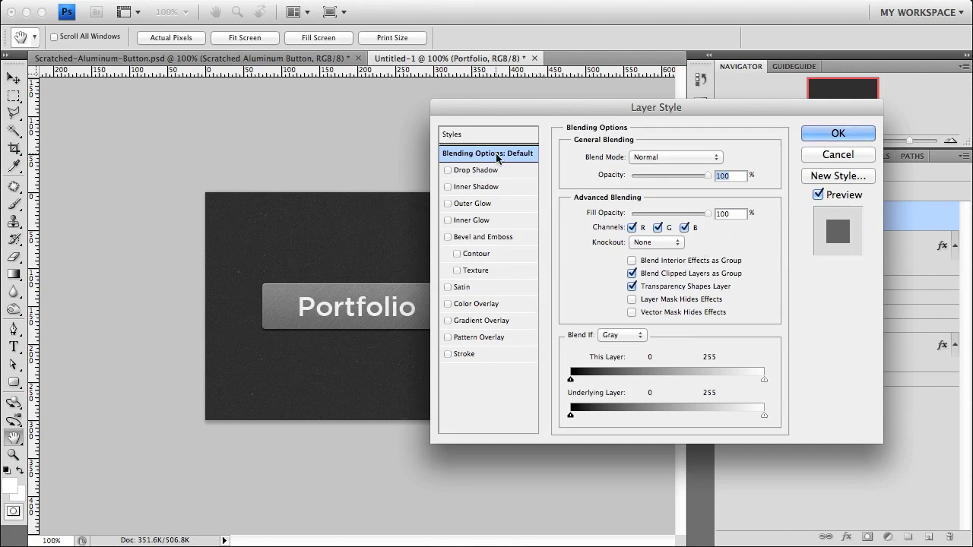
Step: Give the Portfolio text a Drop Shadow with distance 1 and size 2, and a Screen-mode Gradient Overlay
left_click(480, 171)
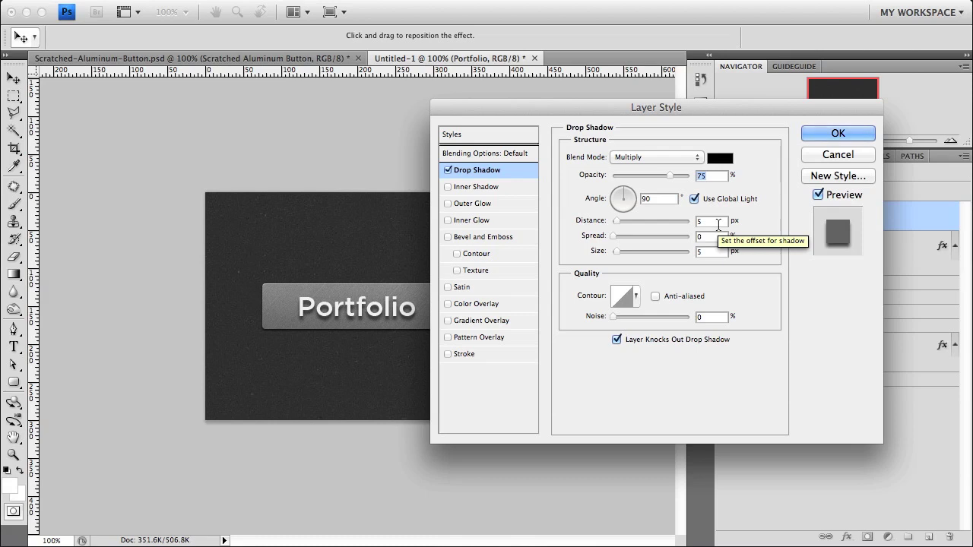
left_click(714, 221)
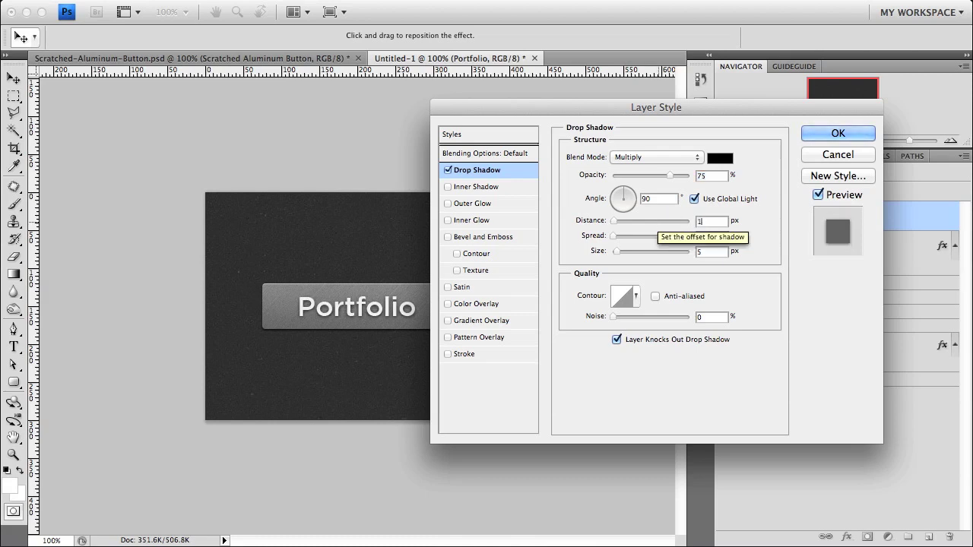
type("1")
left_click(710, 252)
key("BackSpace")
type("2")
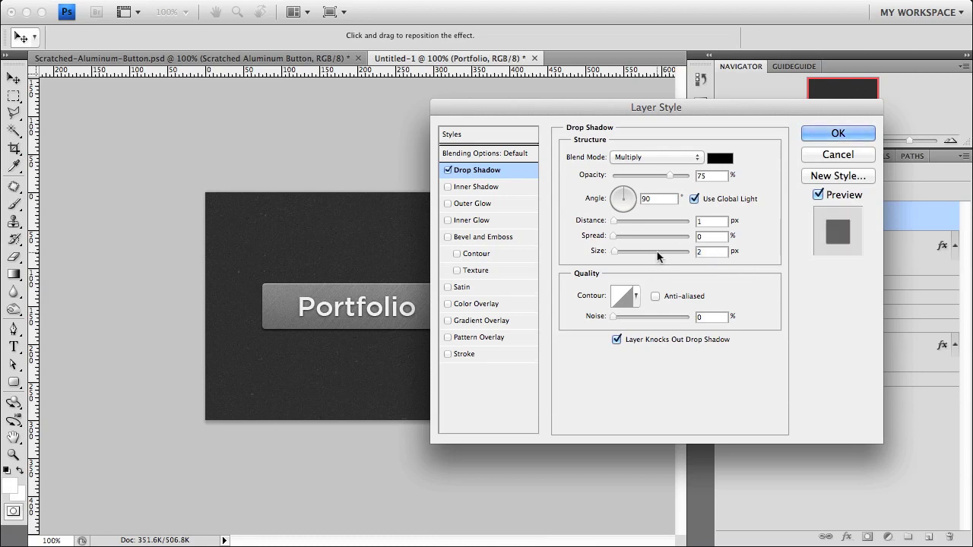
left_click(668, 157)
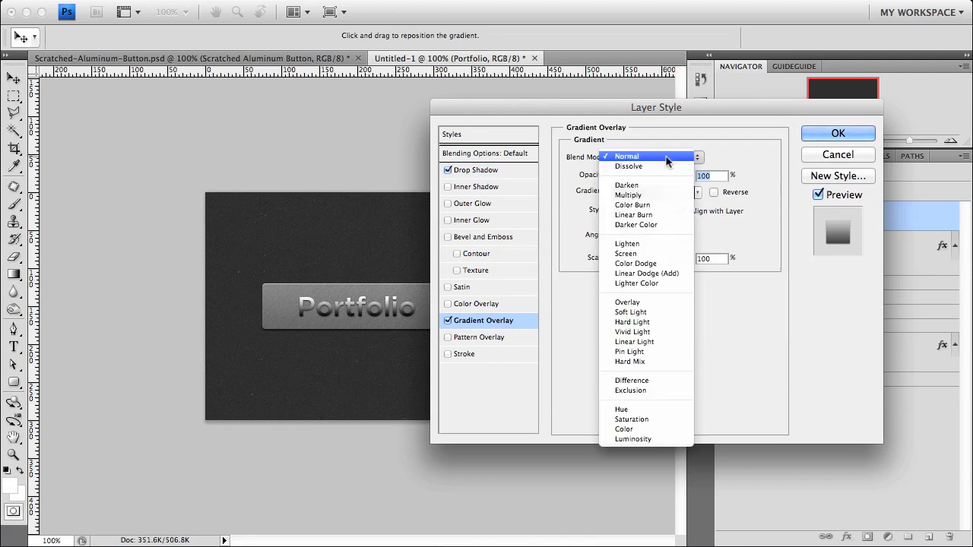
left_click(656, 253)
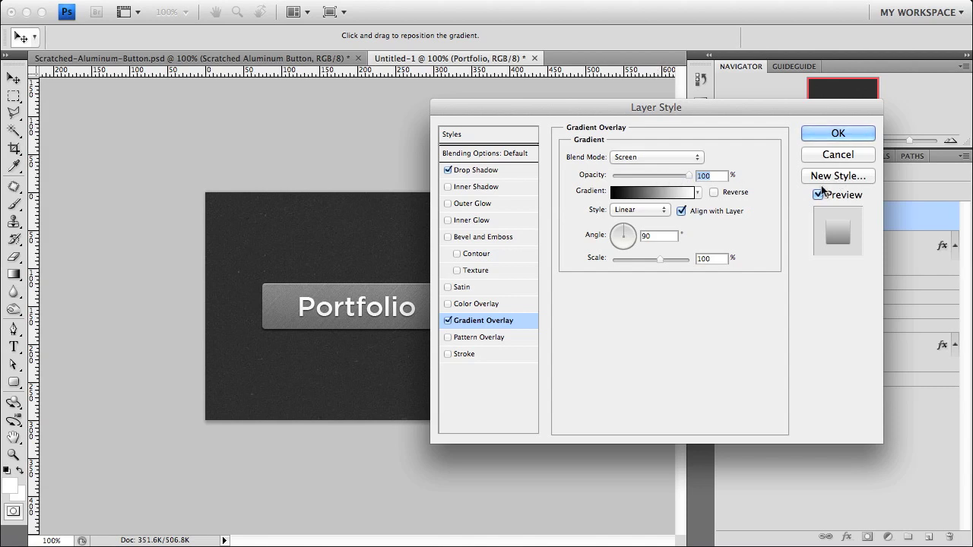
left_click(831, 133)
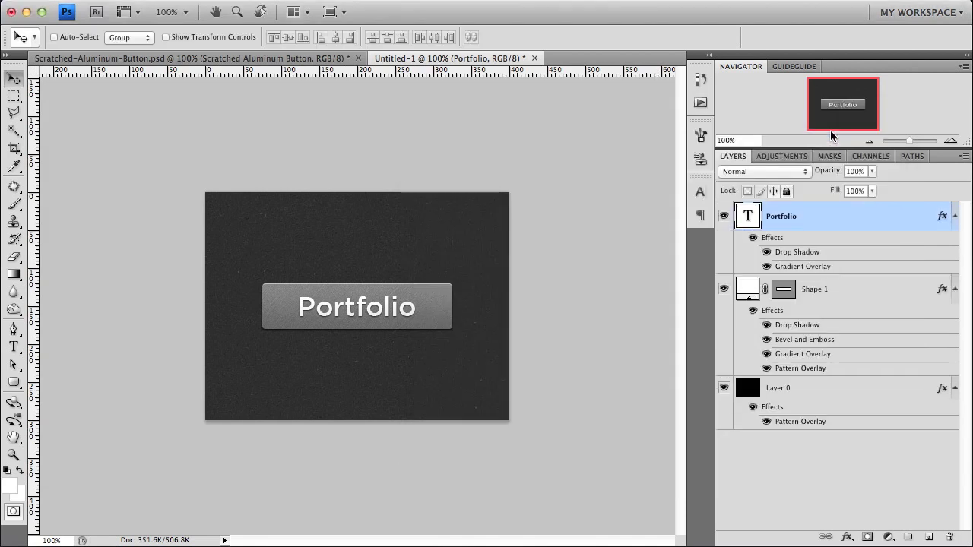